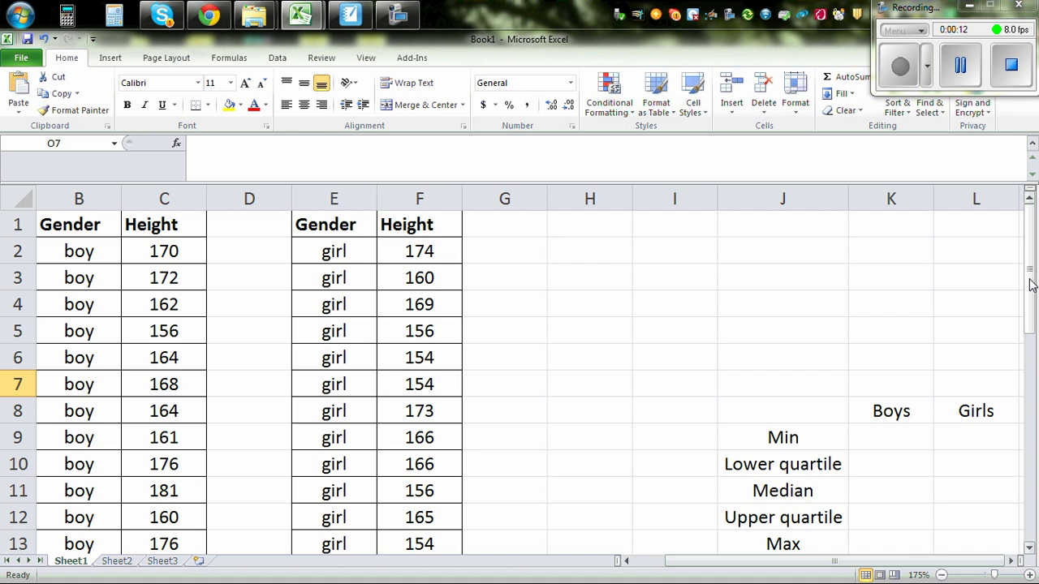
Scroll the sheet so the boys' and girls' height columns and the summary table are visible
mouse_move(1035, 280)
left_mouse_down()
mouse_move(1035, 313)
mouse_move(1035, 280)
left_mouse_up()
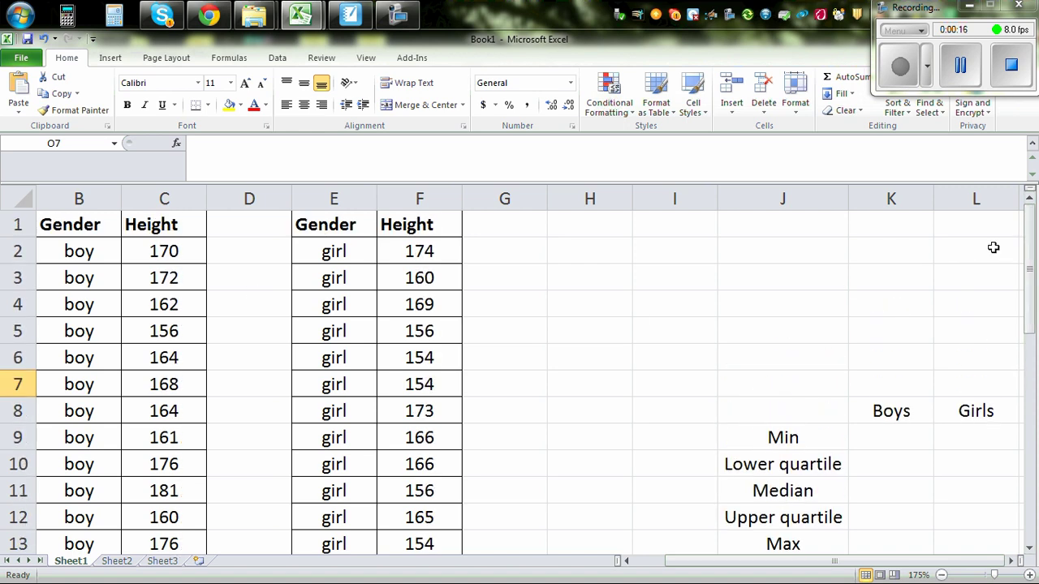
left_click_drag(1029, 242, 1027, 361)
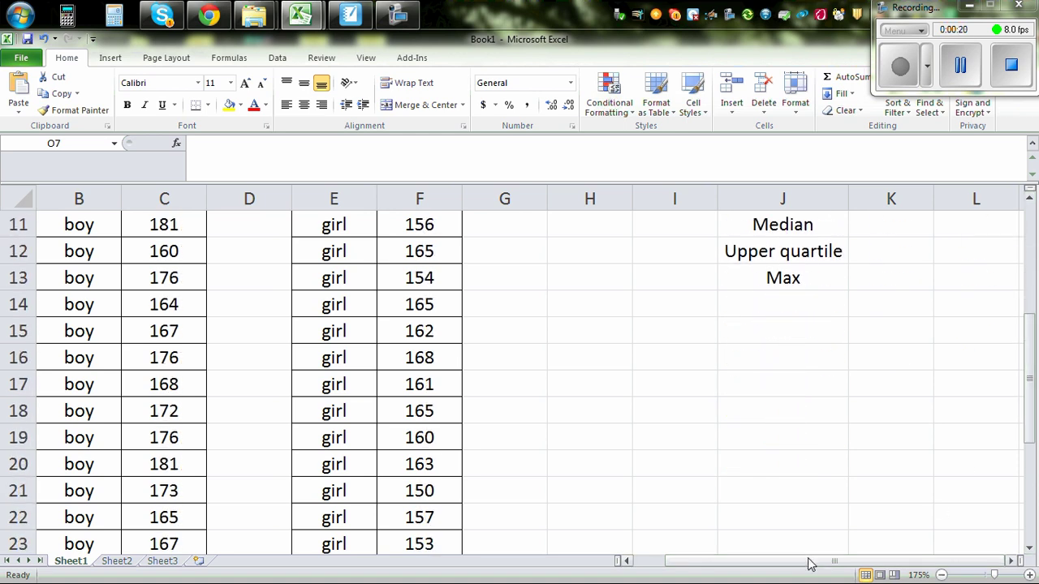
left_click_drag(809, 561, 729, 571)
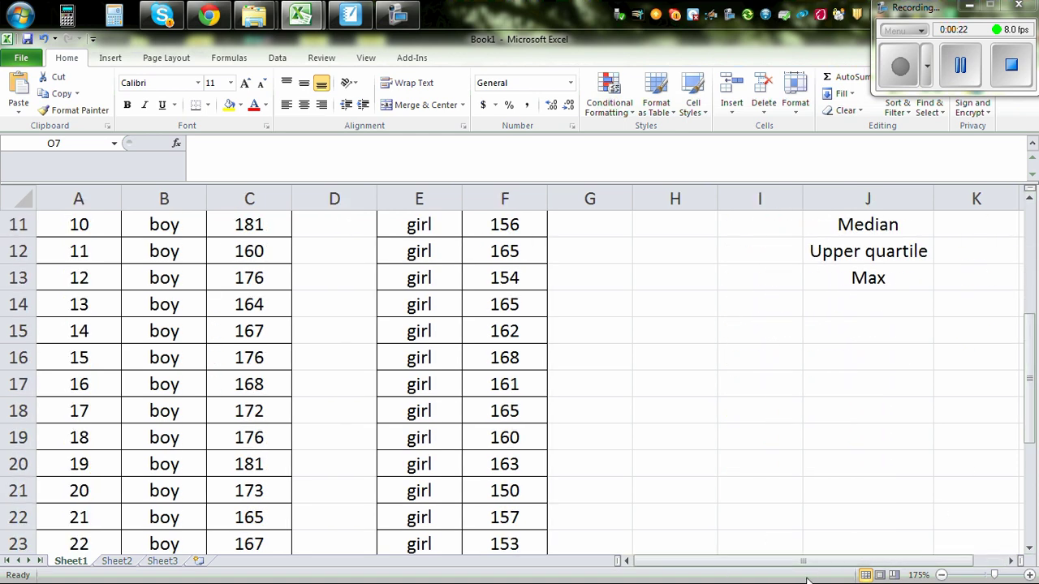
scroll(160, 258, "up", 3)
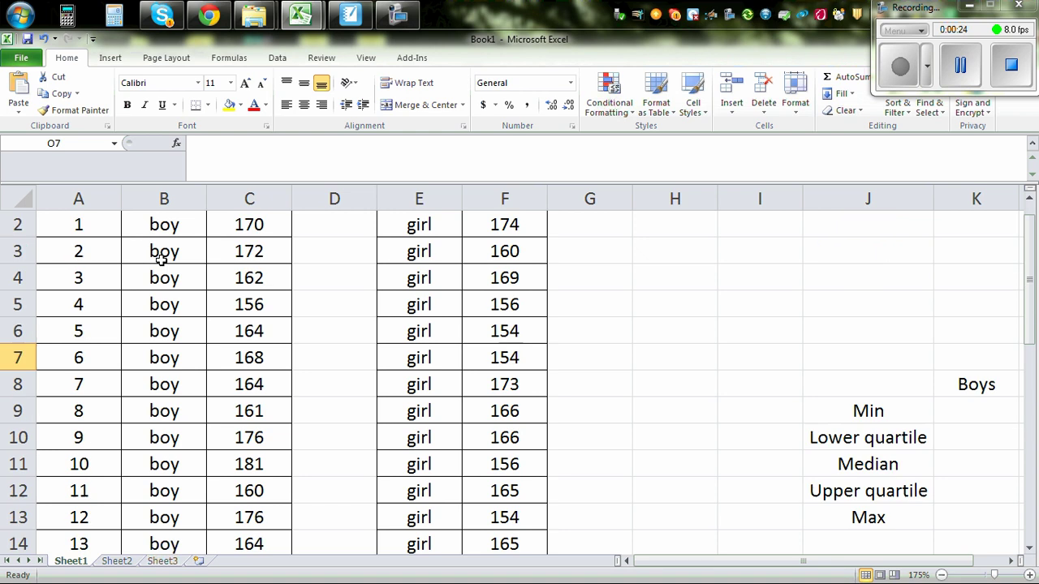
scroll(161, 267, "down", 3)
scroll(162, 276, "up", 4)
scroll(130, 267, "down", 3)
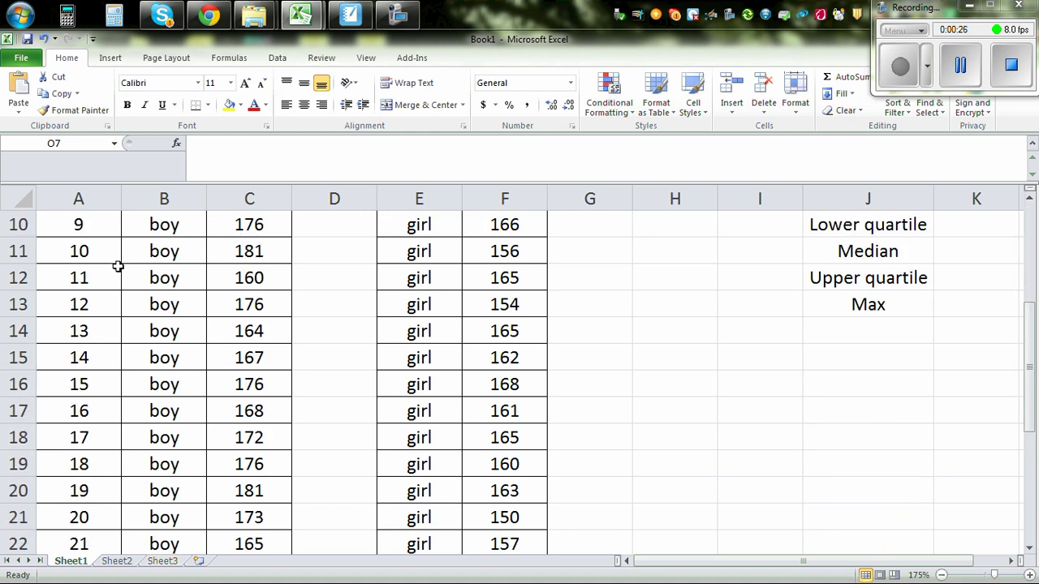
scroll(118, 267, "down", 6)
scroll(118, 277, "up", 9)
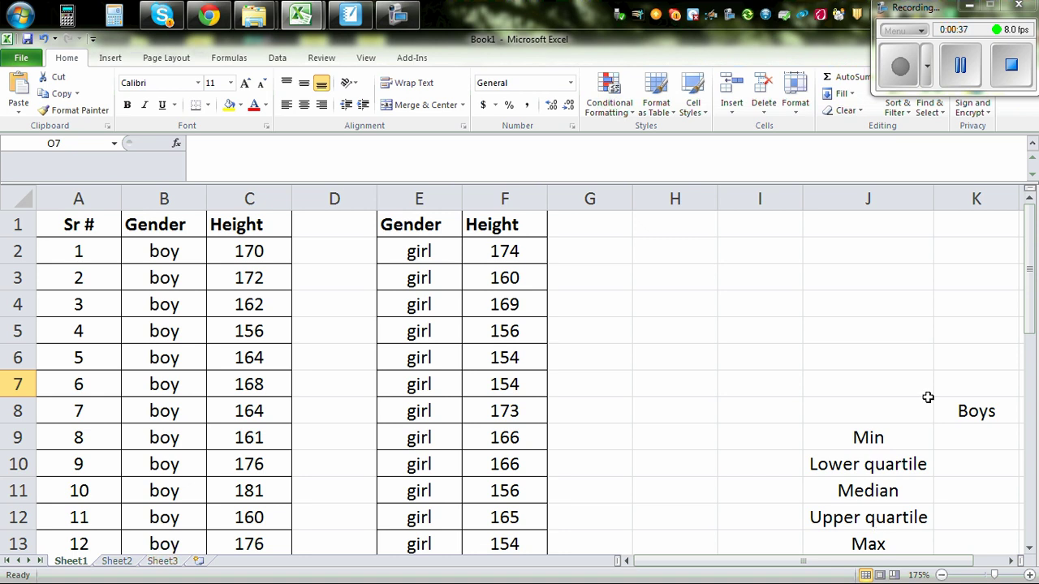
left_click(1011, 560)
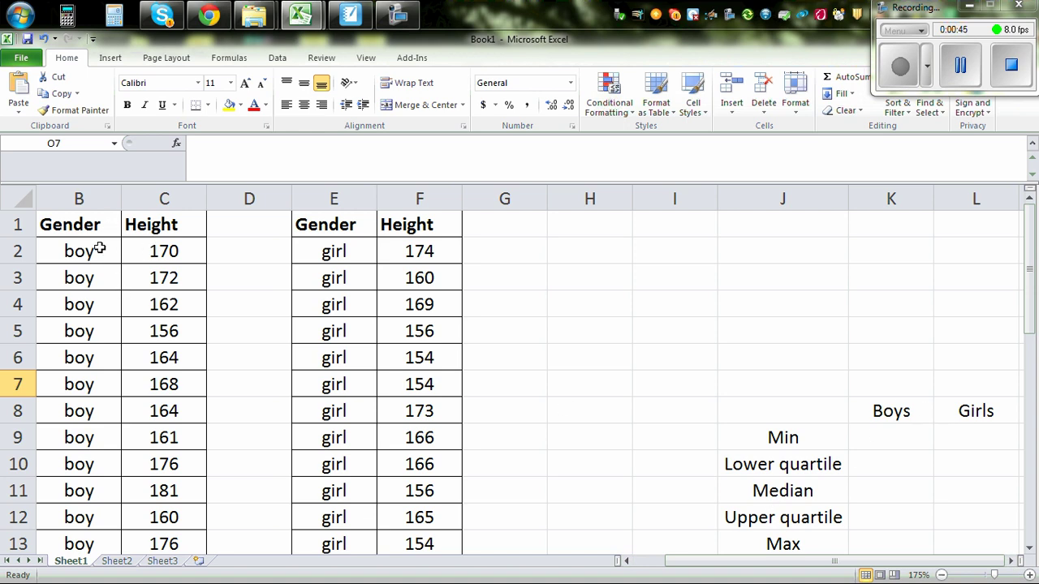
Enter =MIN(C2:C31) in K9, giving the boys' minimum height of 154
left_click(869, 437)
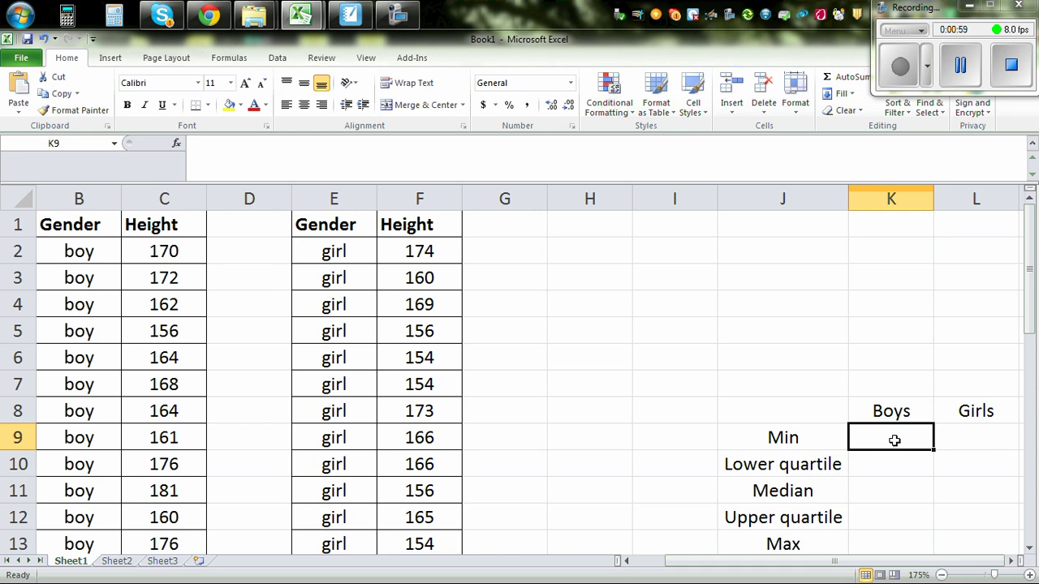
type("=min")
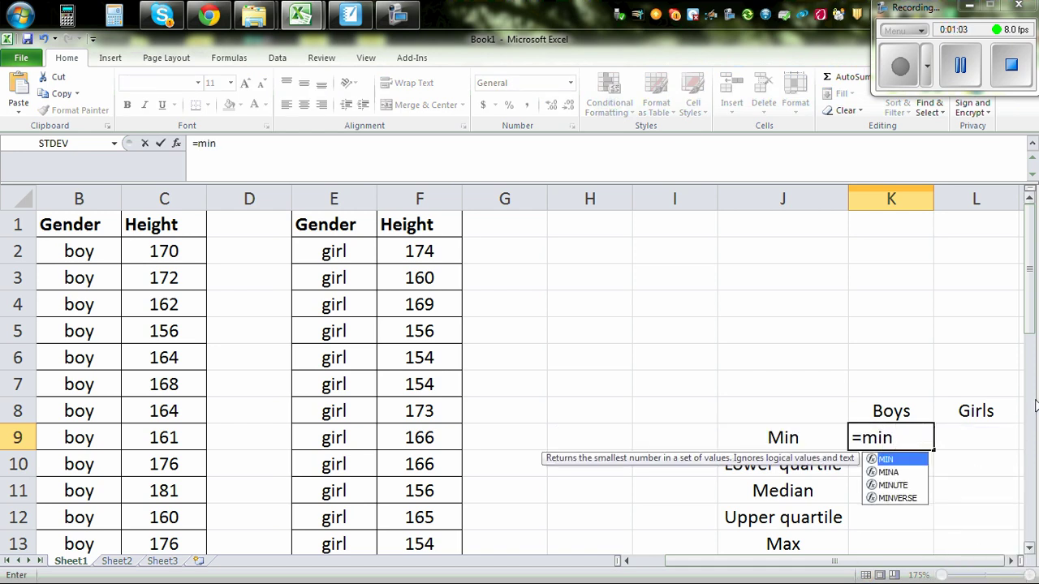
type("(")
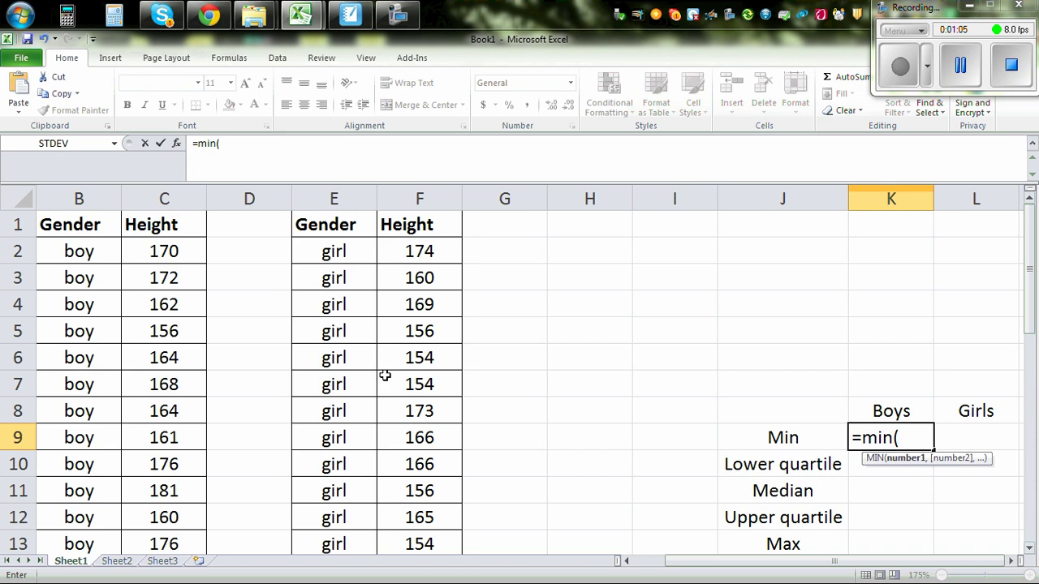
left_click_drag(165, 251, 172, 490)
scroll(447, 450, "up", 7)
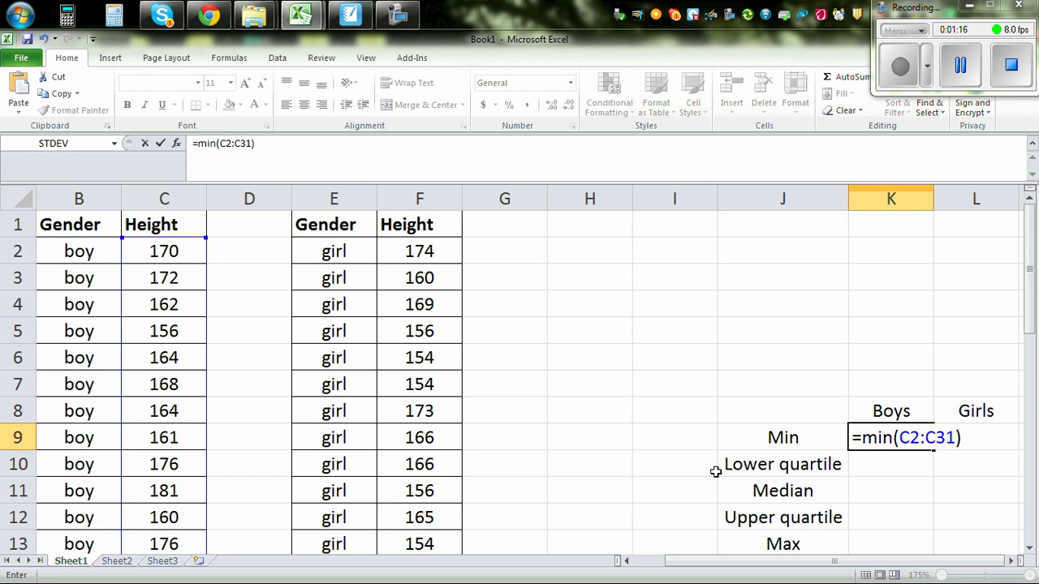
key("Return")
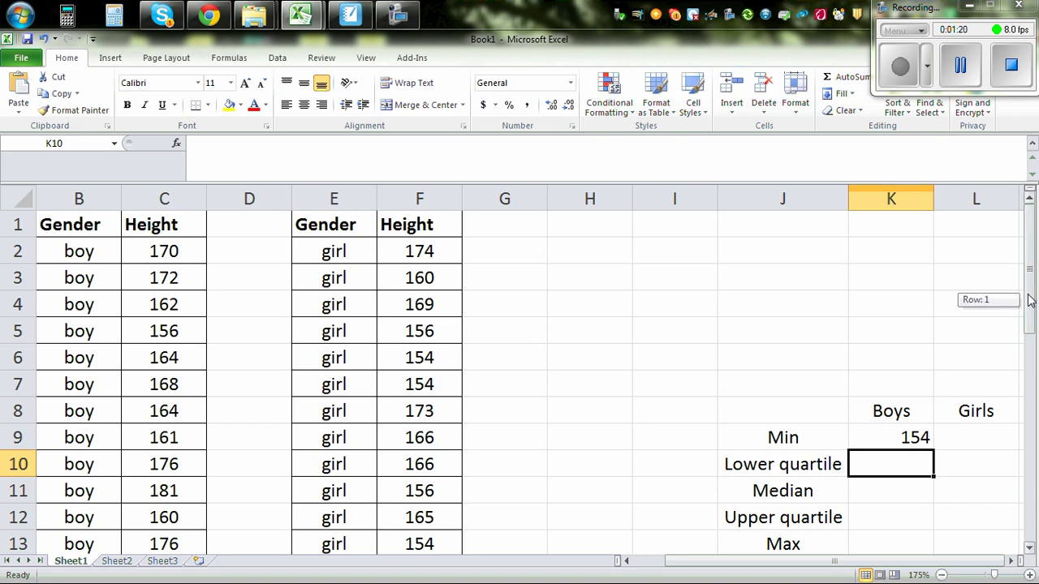
left_click_drag(168, 252, 169, 492)
scroll(405, 329, "up", 7)
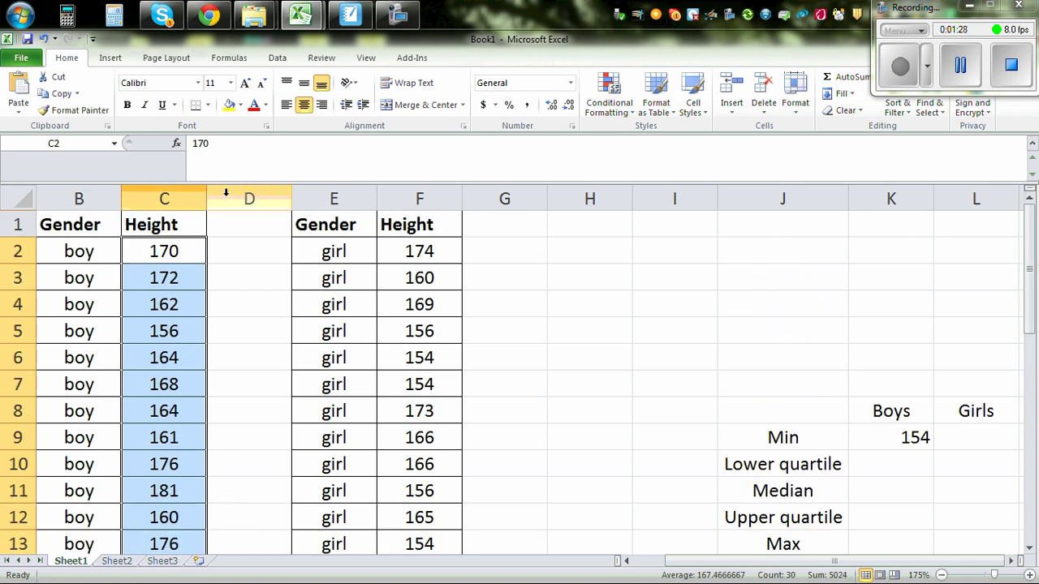
Sort the selected boys' heights smallest to largest, continuing with the current selection only
left_click(276, 60)
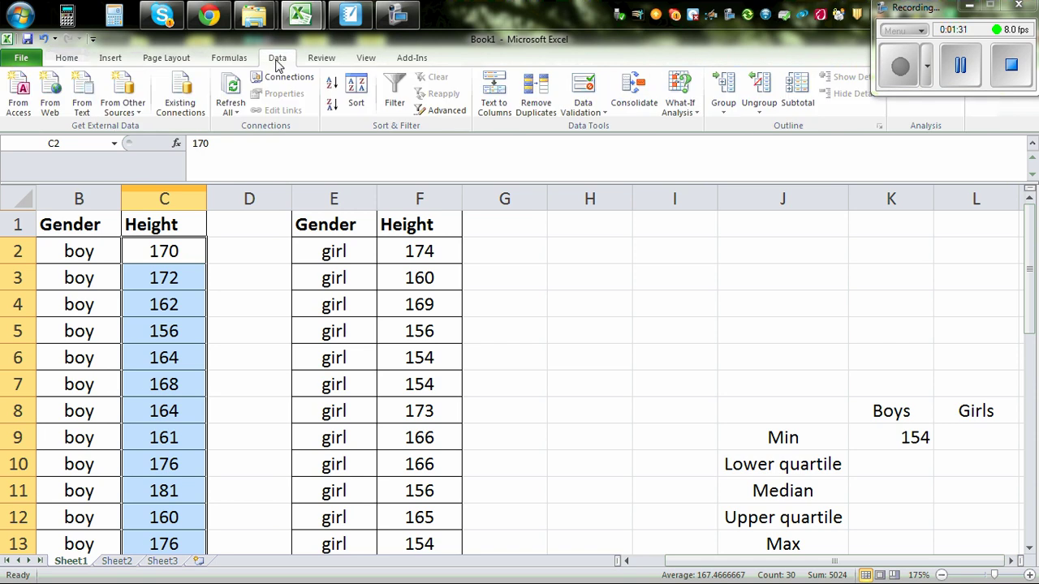
left_click(331, 89)
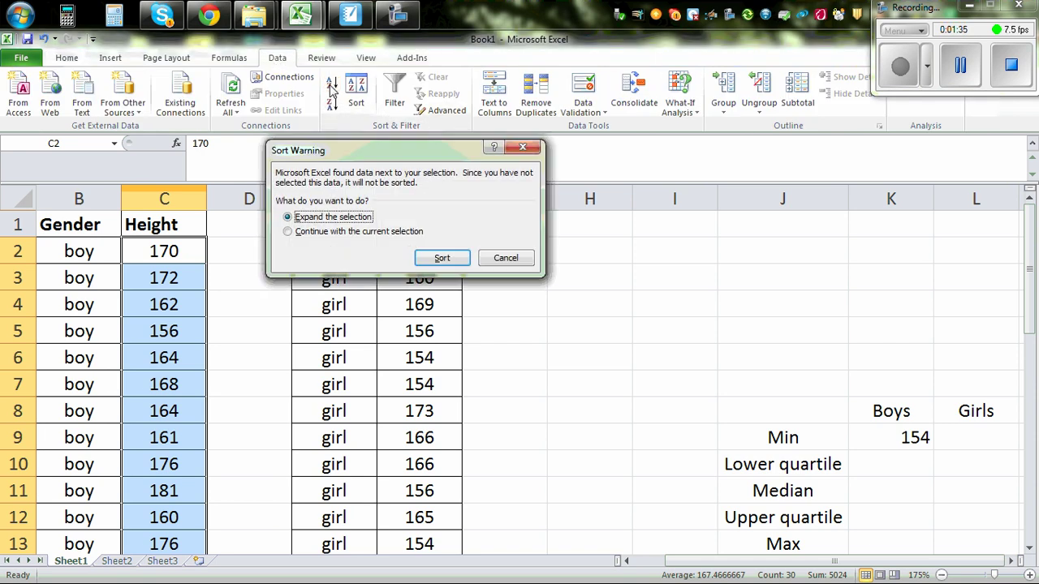
left_click(310, 233)
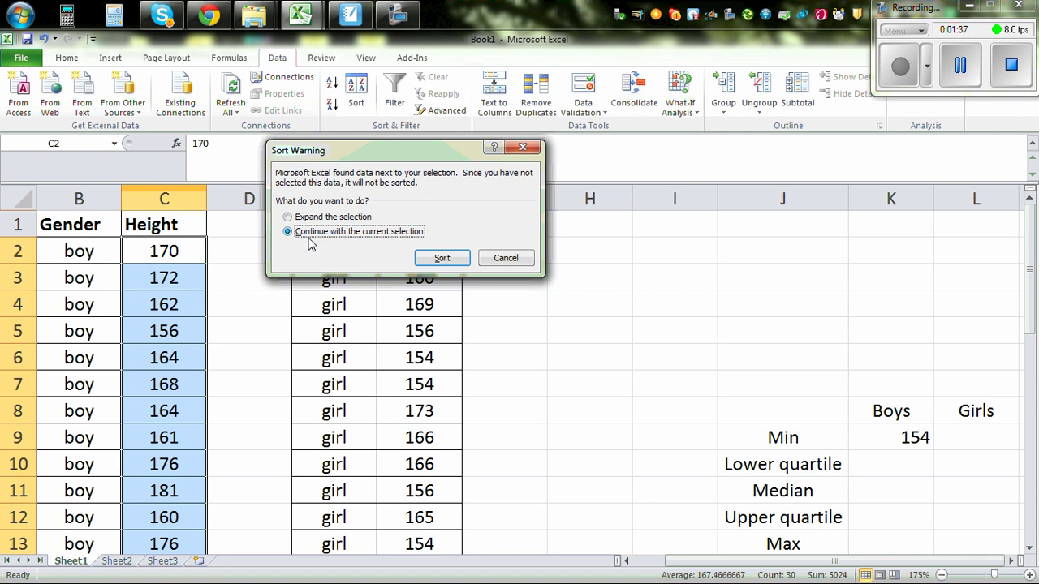
left_click(439, 260)
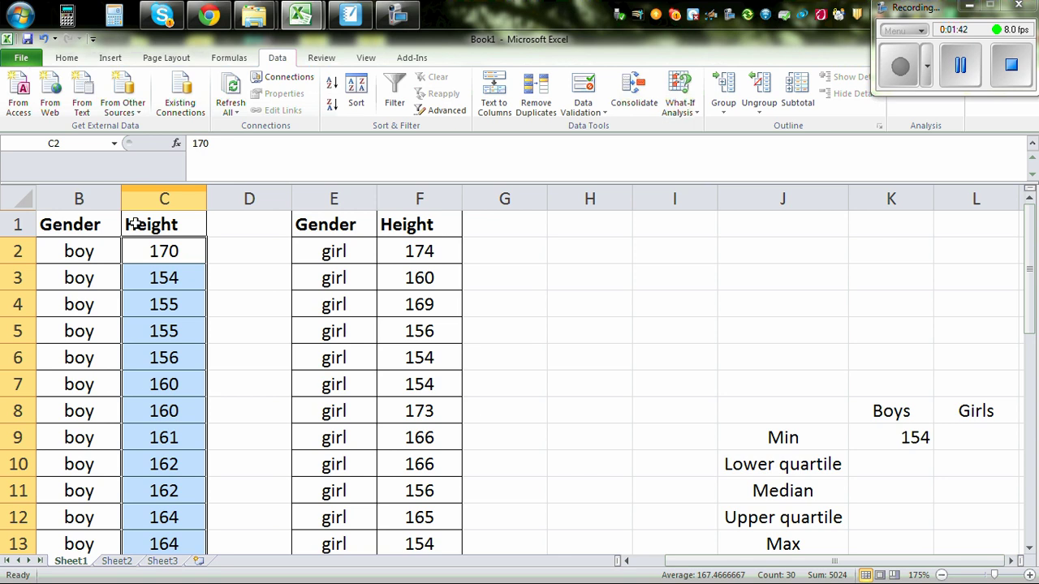
Reselect the whole column C heights and sort them smallest to largest again, starting 154, 155
left_click_drag(136, 223, 190, 483)
scroll(241, 408, "up", 7)
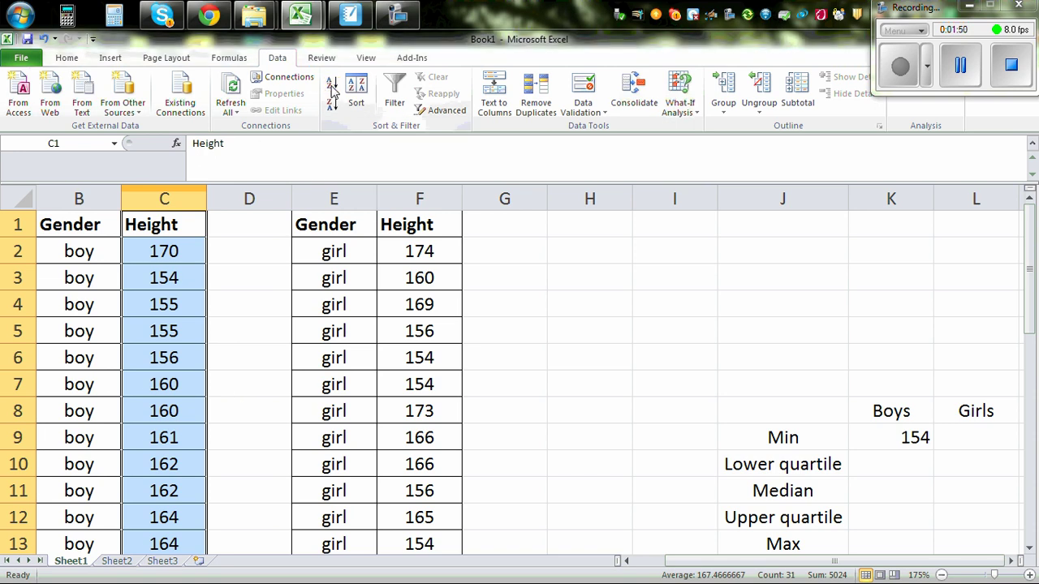
left_click(334, 89)
left_click(318, 232)
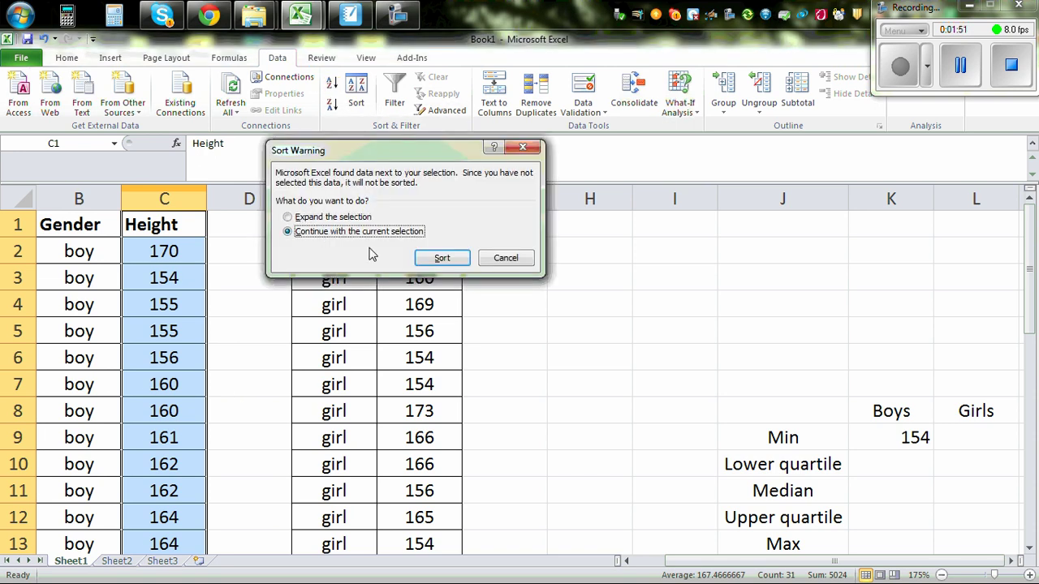
left_click(442, 258)
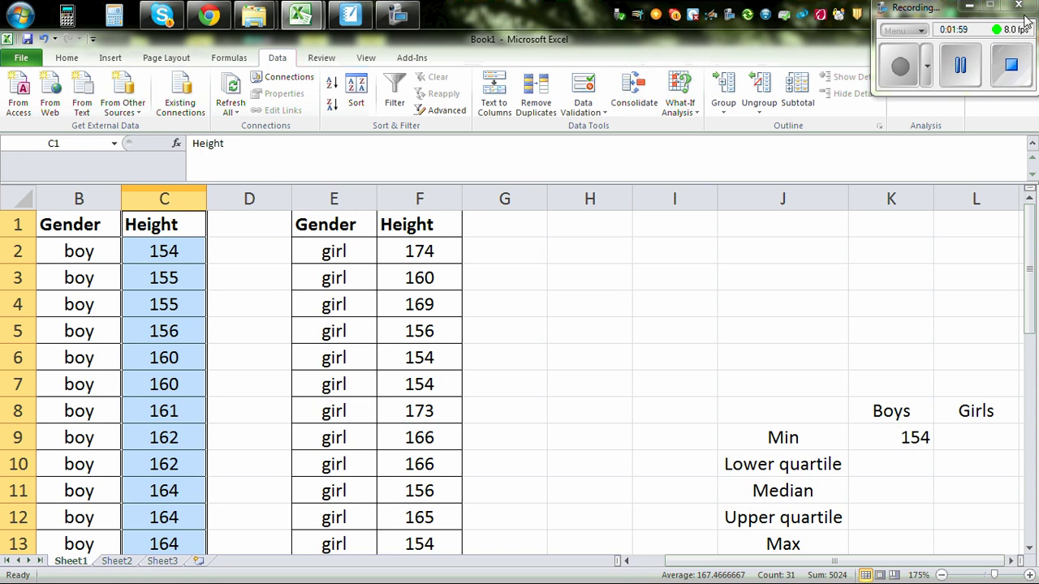
left_click(1000, 84)
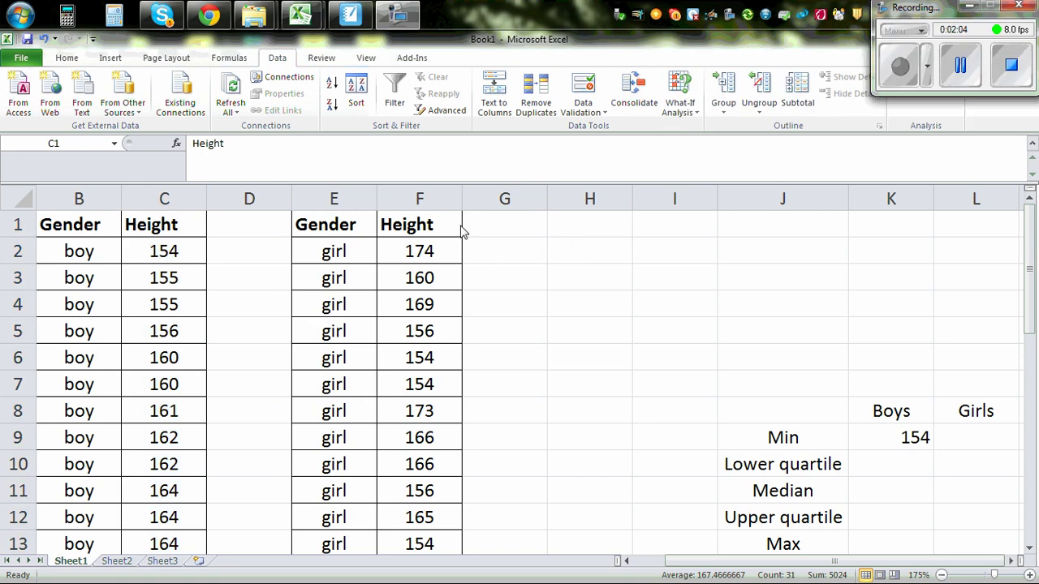
Sort the girls' heights F1:F31 smallest to largest, limited to that column, starting 147, 150
key("alt+Tab")
left_click_drag(406, 225, 431, 487)
scroll(647, 359, "up", 7)
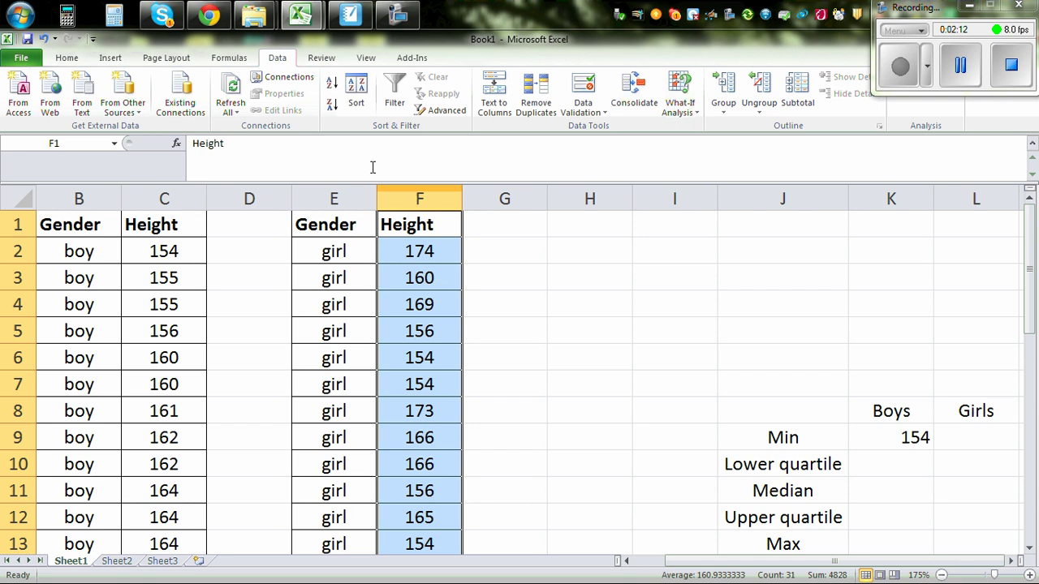
left_click(70, 60)
left_click(278, 61)
left_click(332, 83)
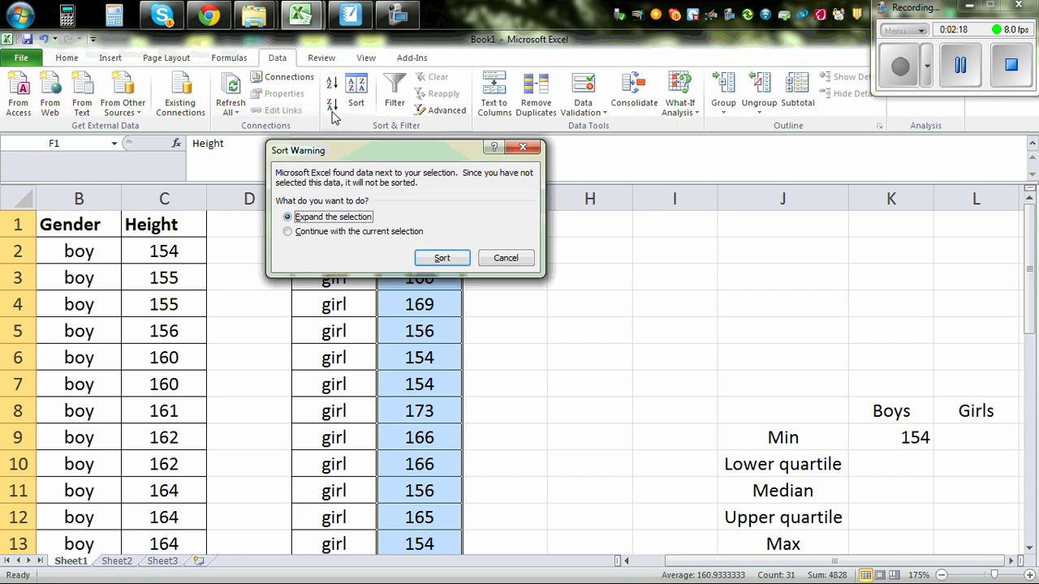
left_click(335, 233)
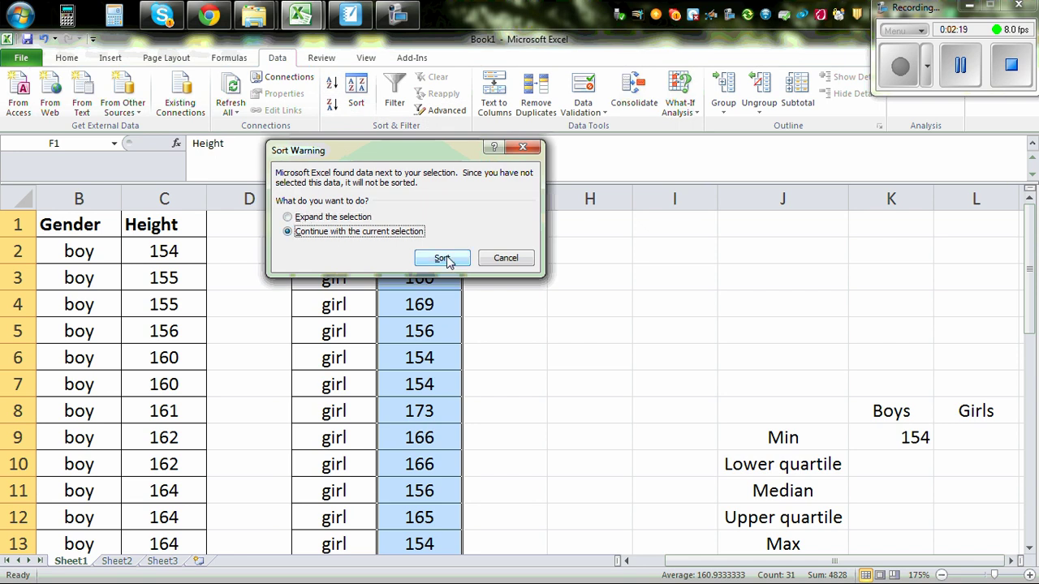
left_click(442, 258)
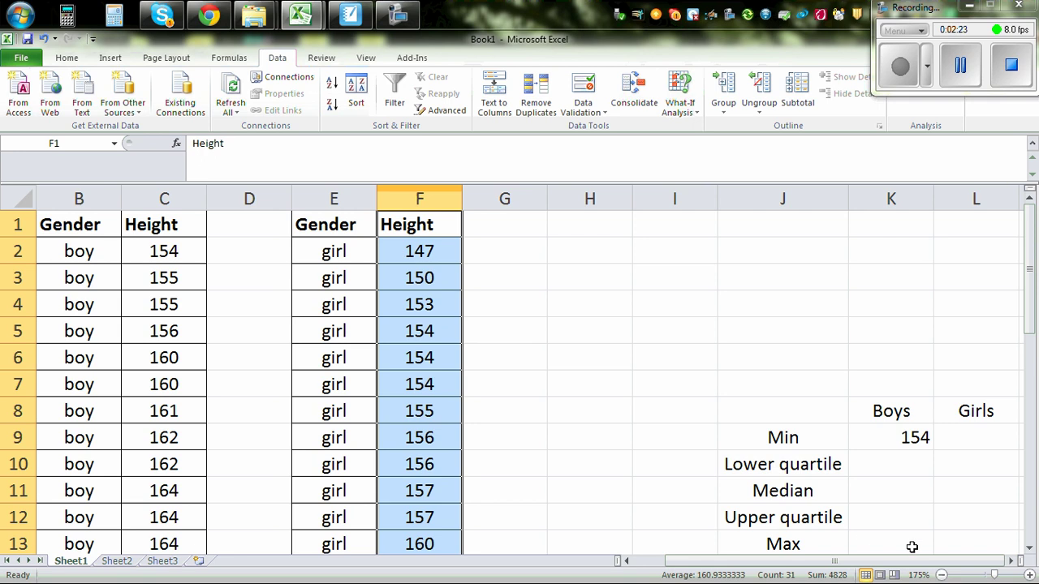
left_click(964, 441)
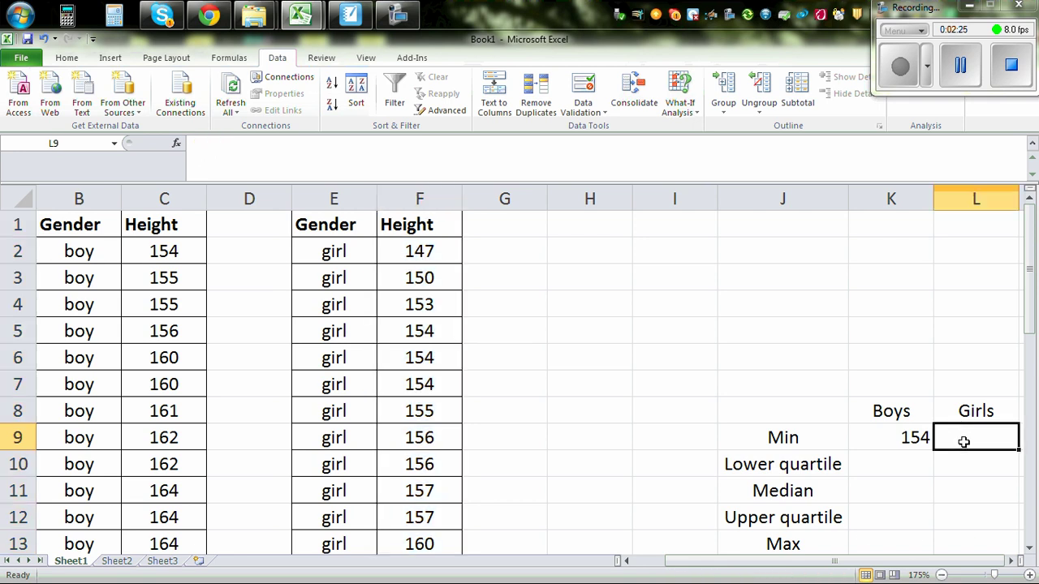
Enter =MIN(F2:F31) in L9, giving the girls' minimum height of 147
type("=")
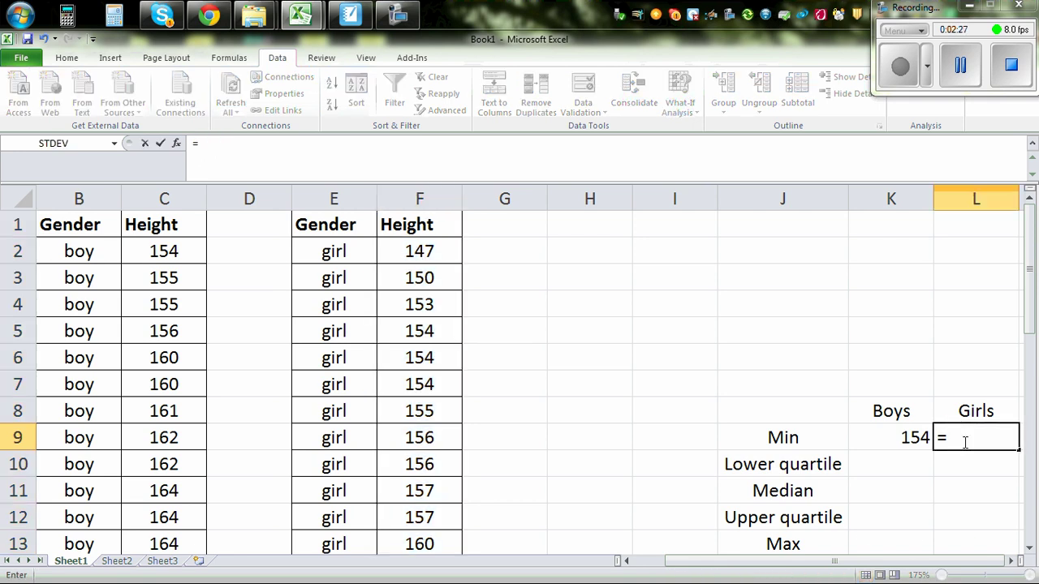
type("min(")
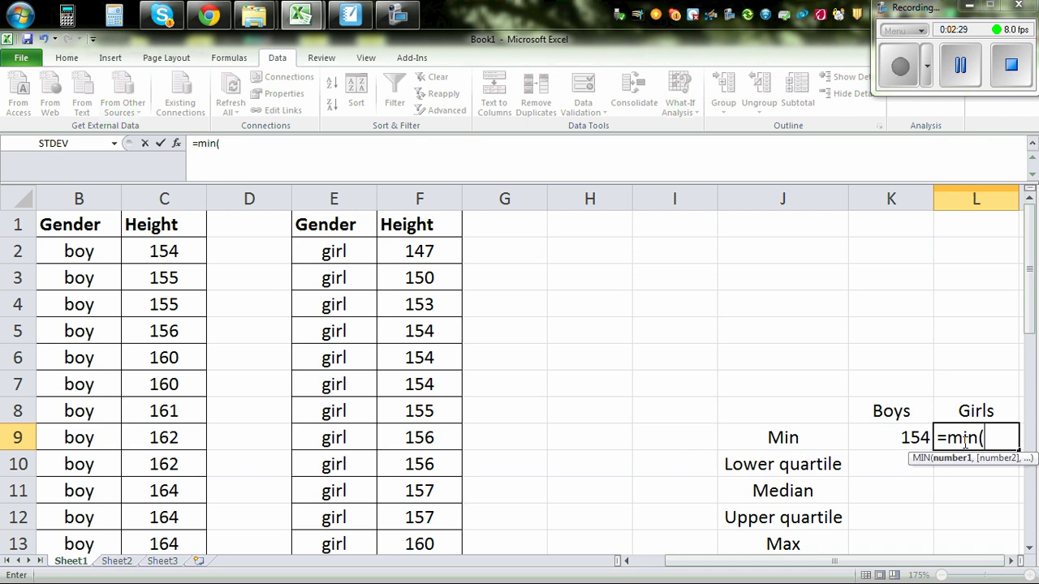
left_click_drag(430, 248, 459, 504)
scroll(668, 455, "up", 7)
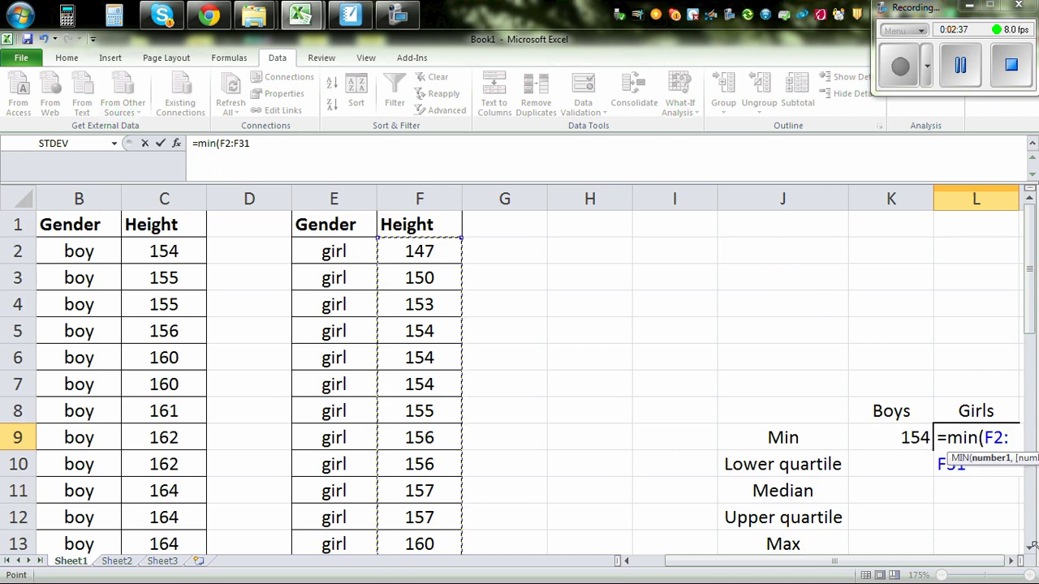
type(")")
key("Return")
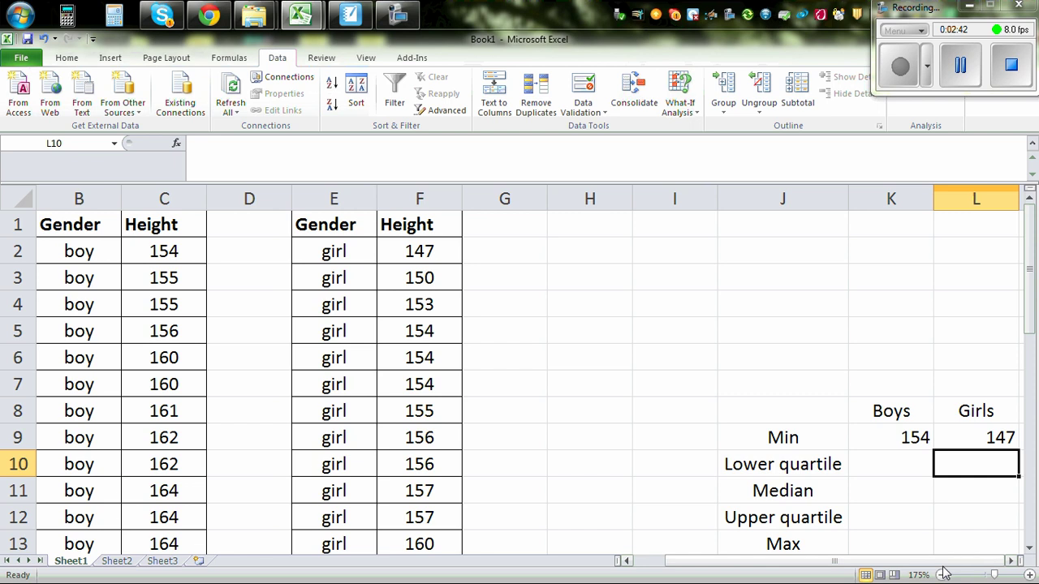
left_click(966, 561)
left_click(1020, 561)
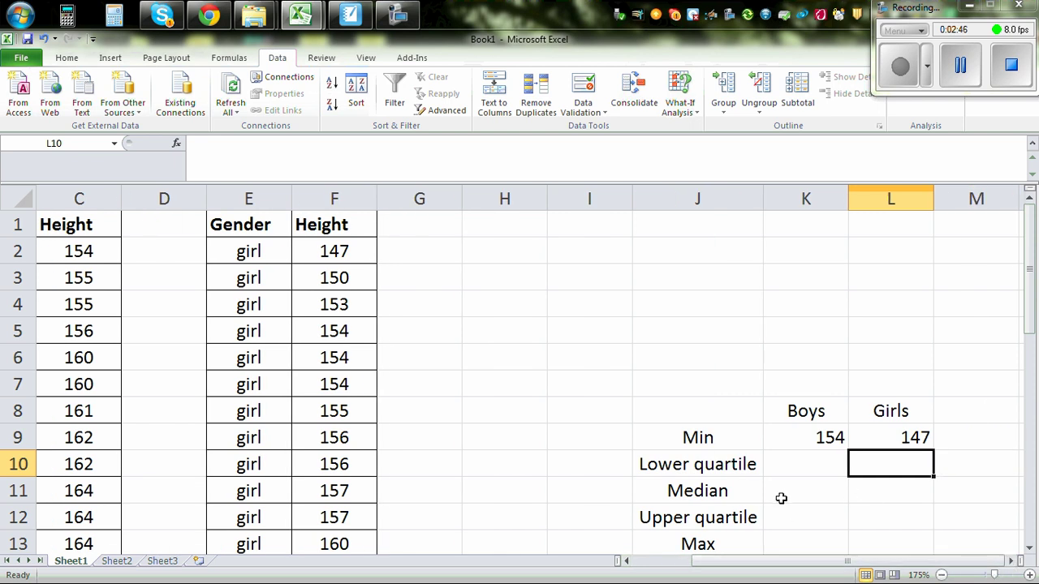
left_click(788, 468)
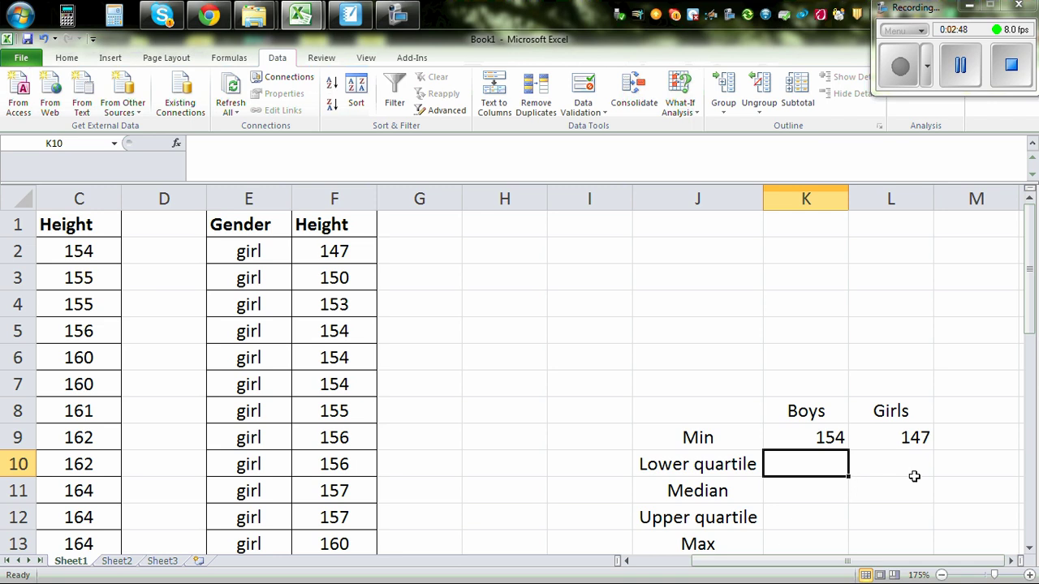
Enter =QUARTILE(C2:C31,1) in K10 for the boys' lower quartile of 162
type("=quartile")
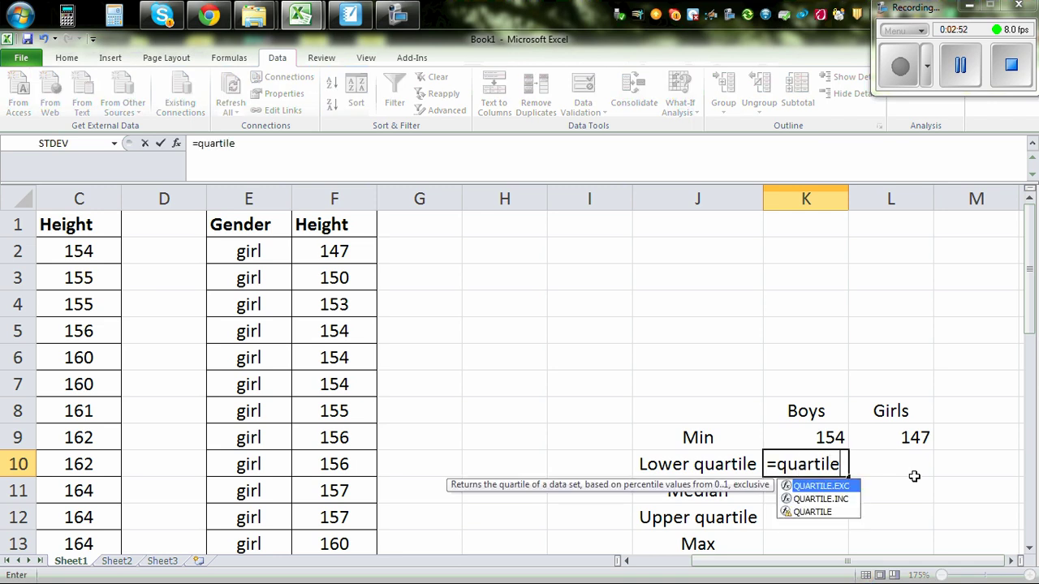
type("(")
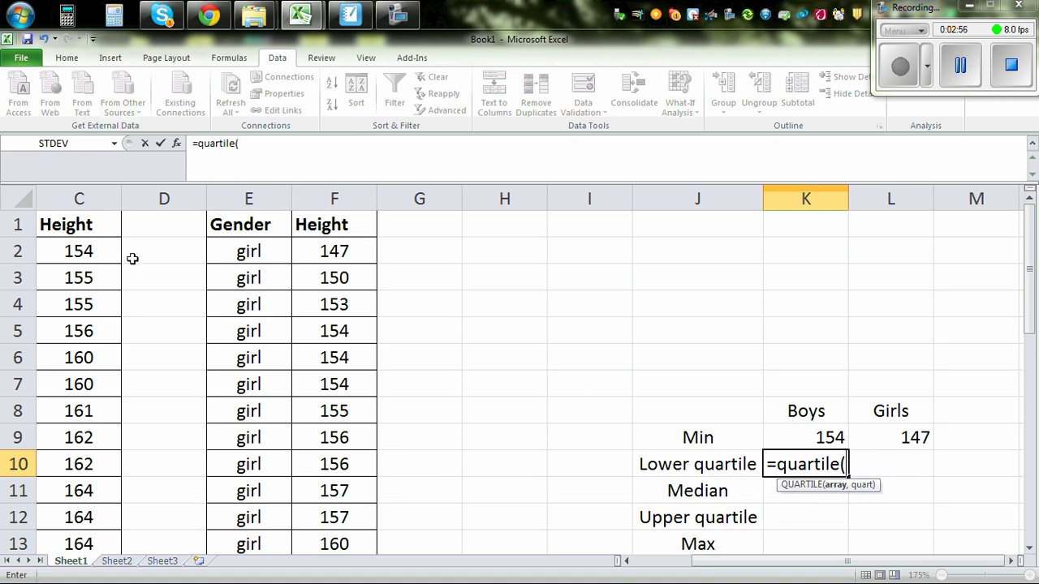
left_click_drag(72, 251, 93, 492)
scroll(608, 390, "up", 7)
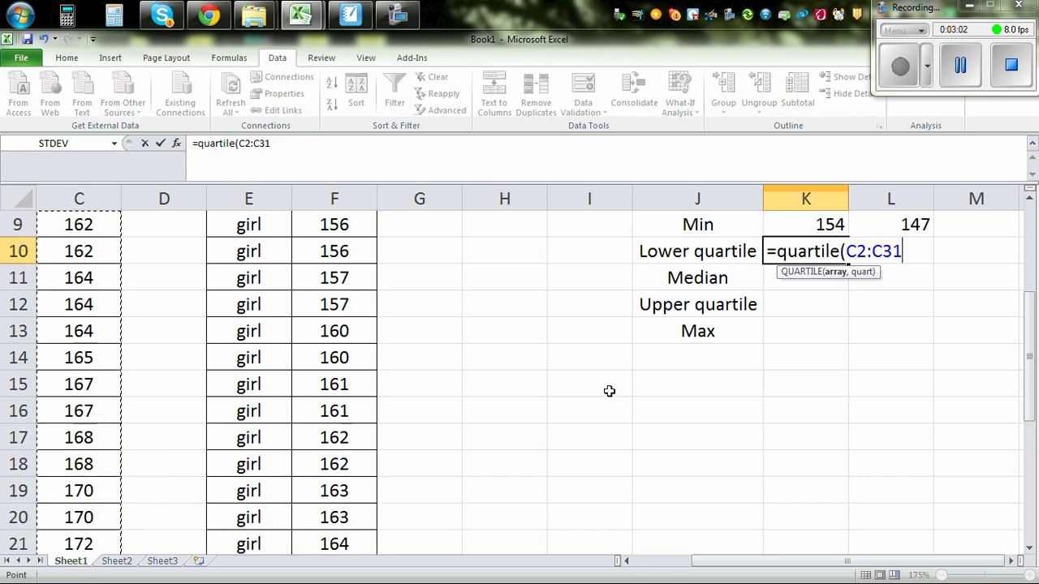
type(",")
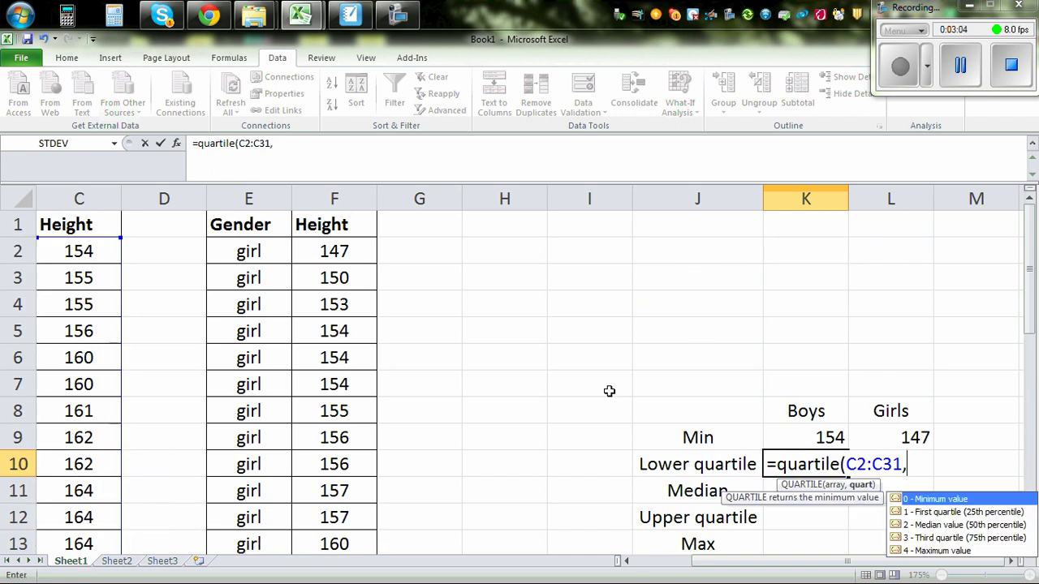
type("1)")
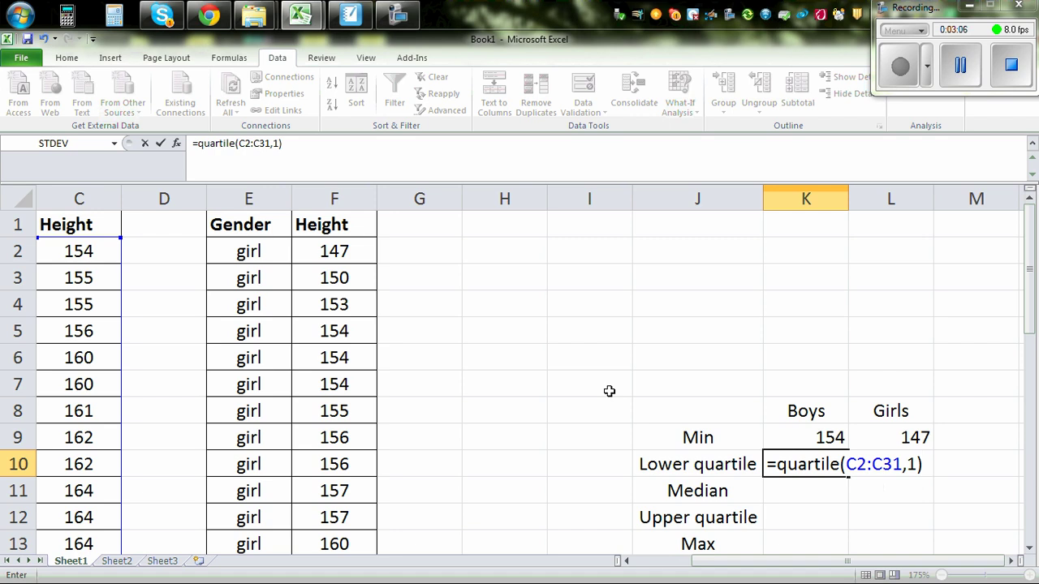
key("Return")
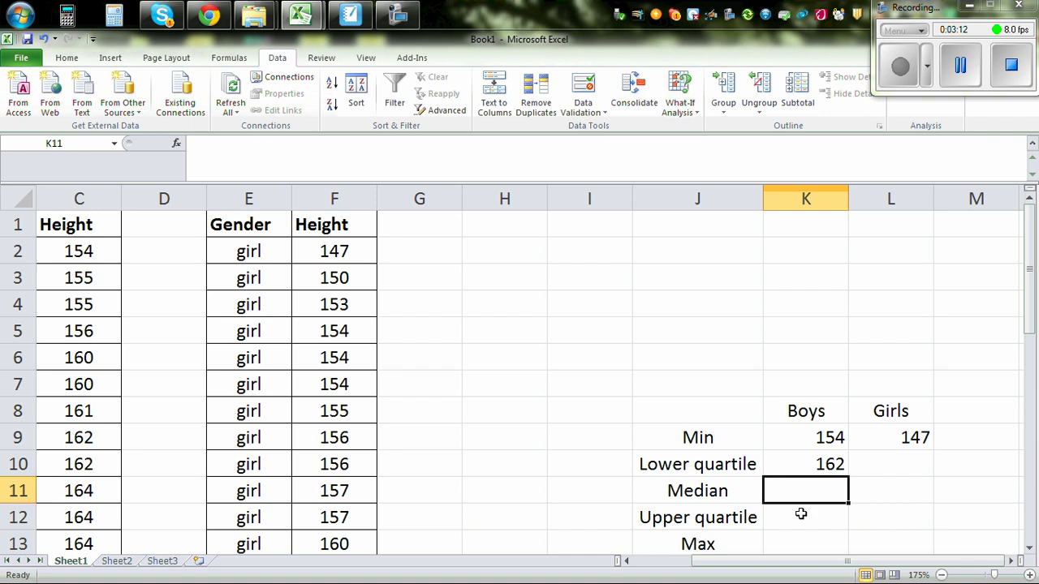
left_click(888, 465)
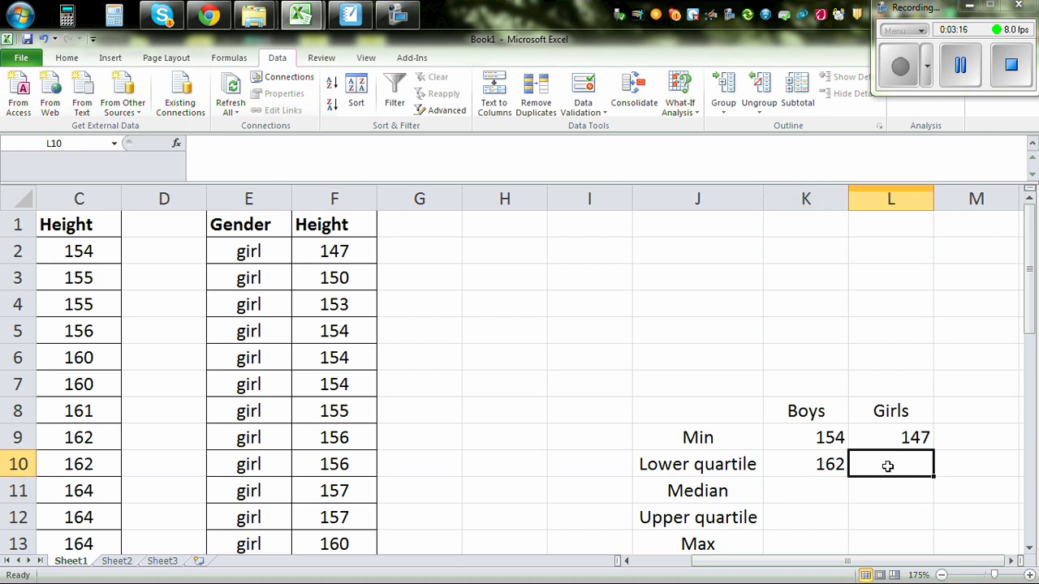
Enter =QUARTILE(F2:F31,1) in L10 for the girls' lower quartile of 156
type("=quartile")
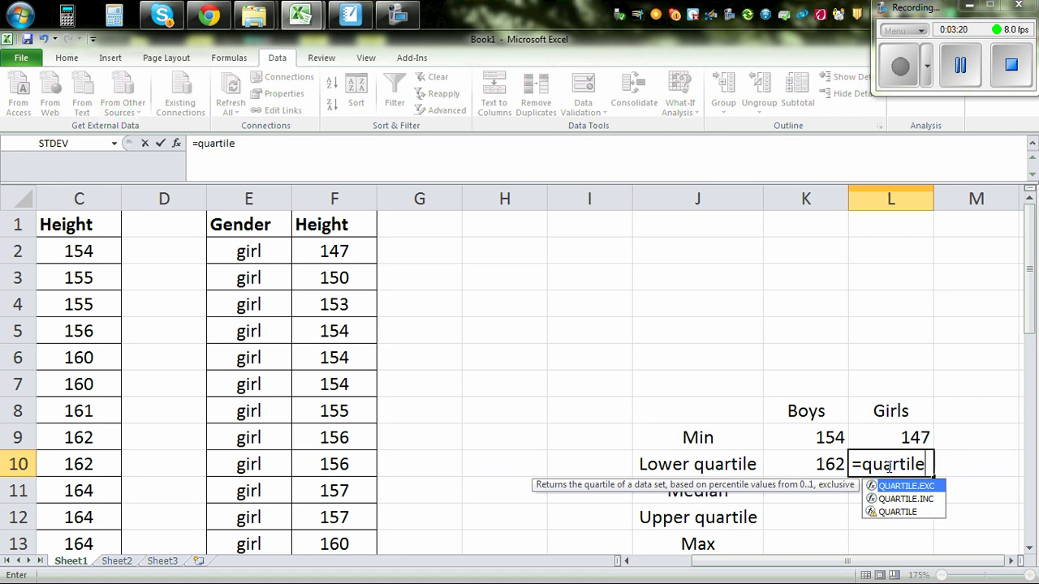
type("(")
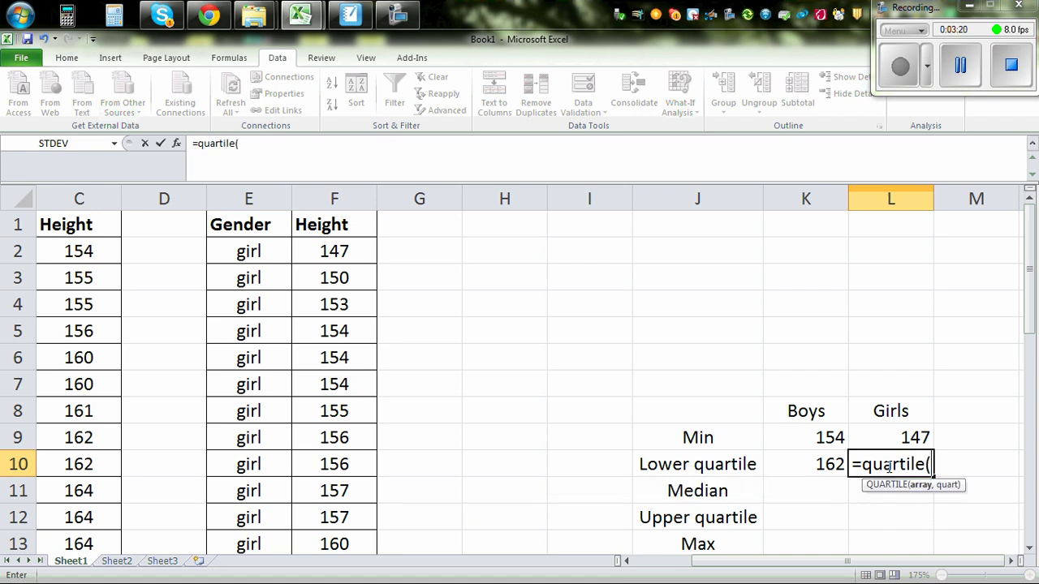
left_click(344, 252)
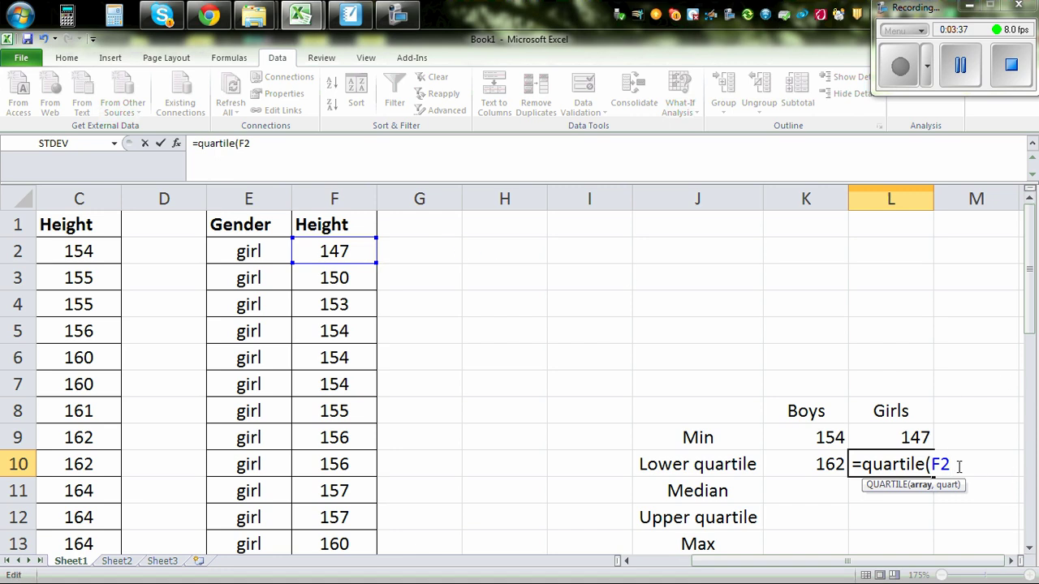
key("BackSpace")
key("BackSpace")
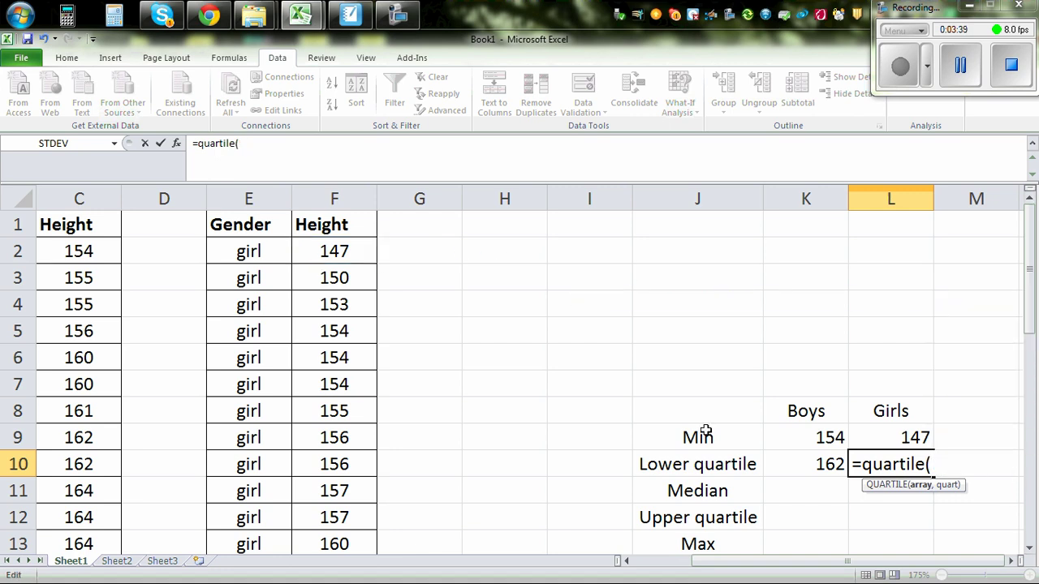
left_click_drag(334, 253, 378, 492)
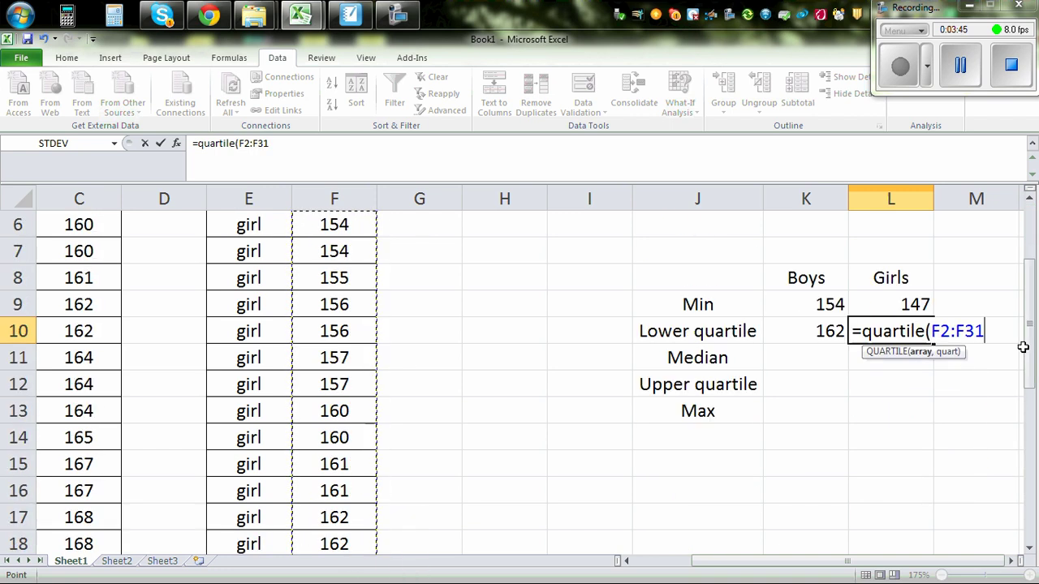
scroll(1022, 347, "up", 2)
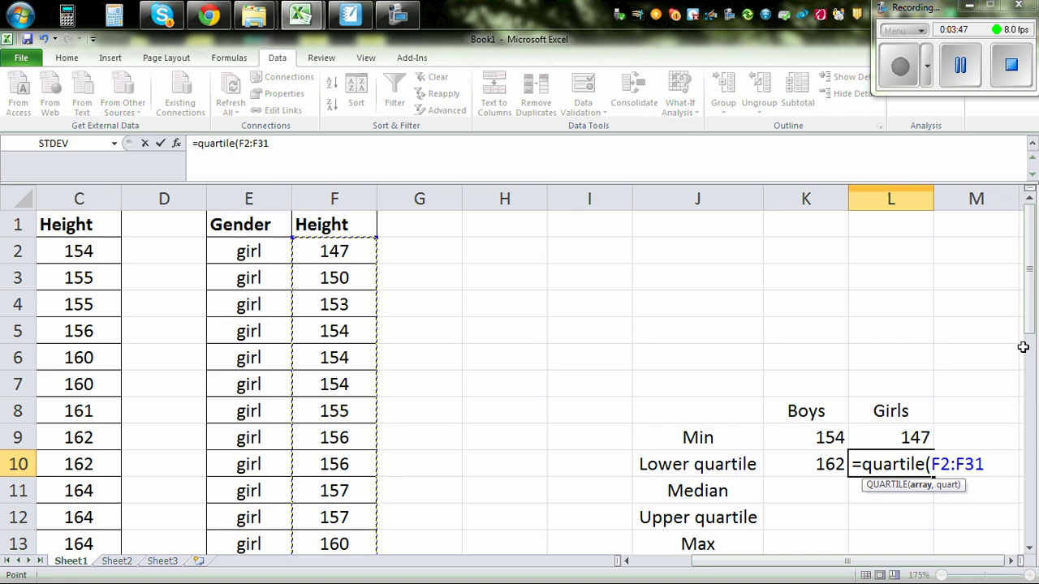
type(",1")
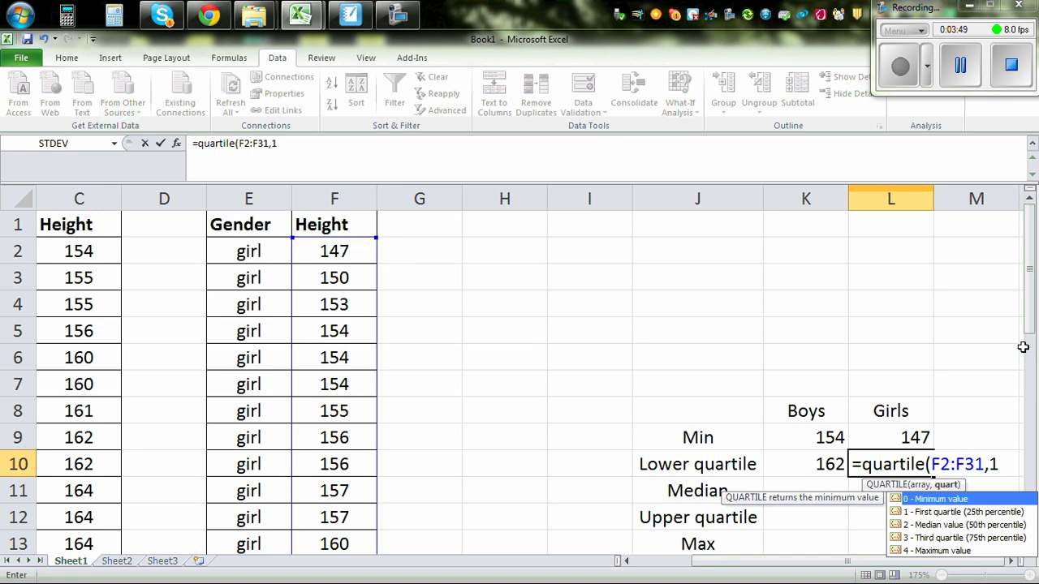
type(")")
key("Return")
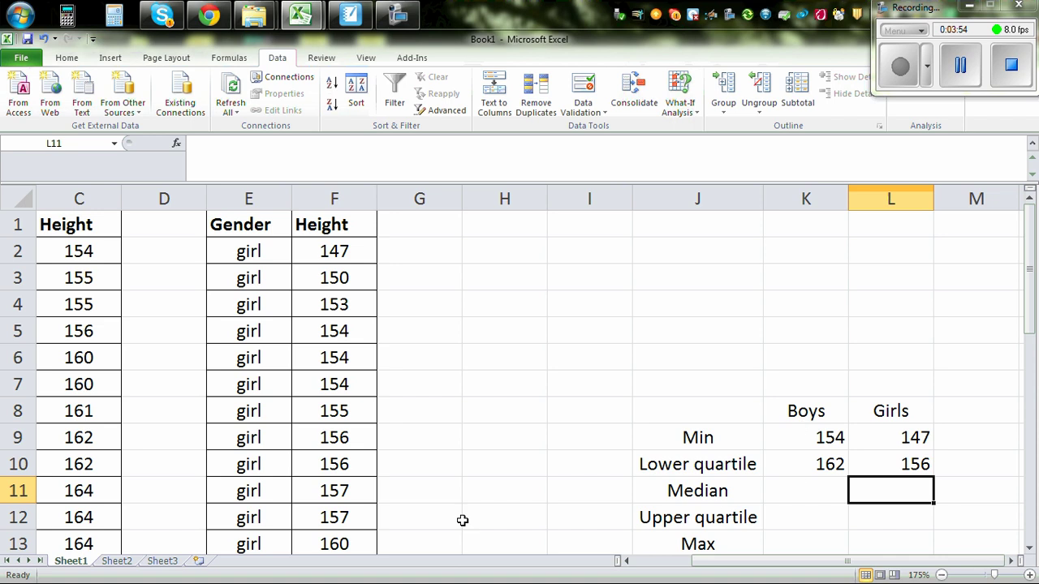
left_click(793, 495)
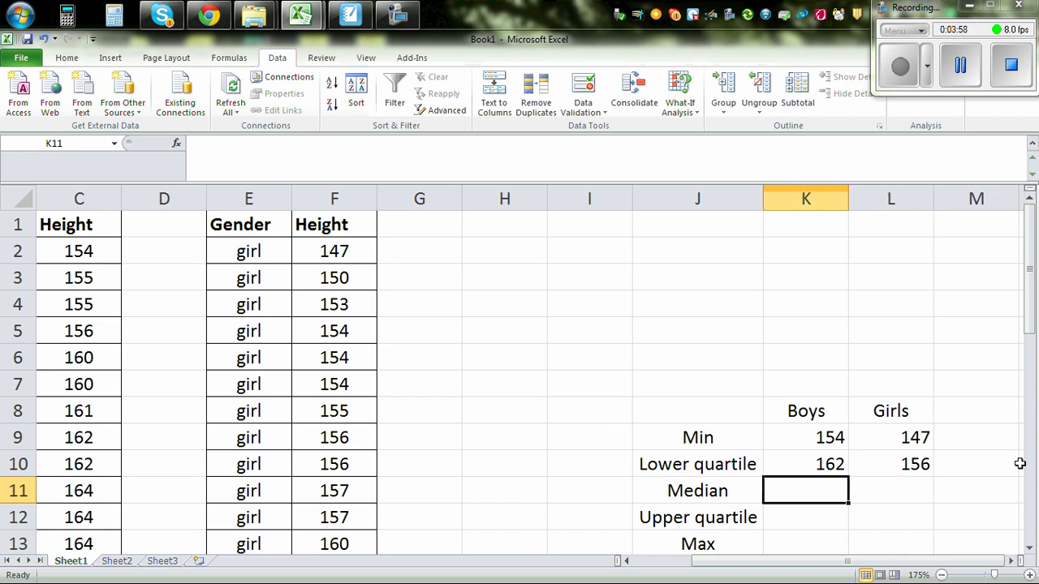
left_click_drag(1031, 328, 992, 539)
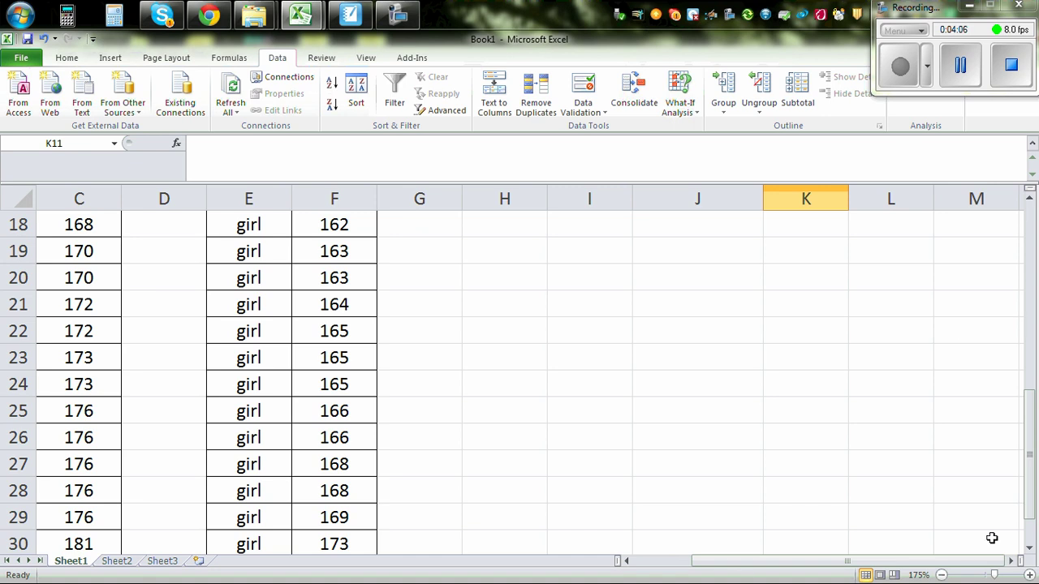
left_click_drag(734, 563, 659, 570)
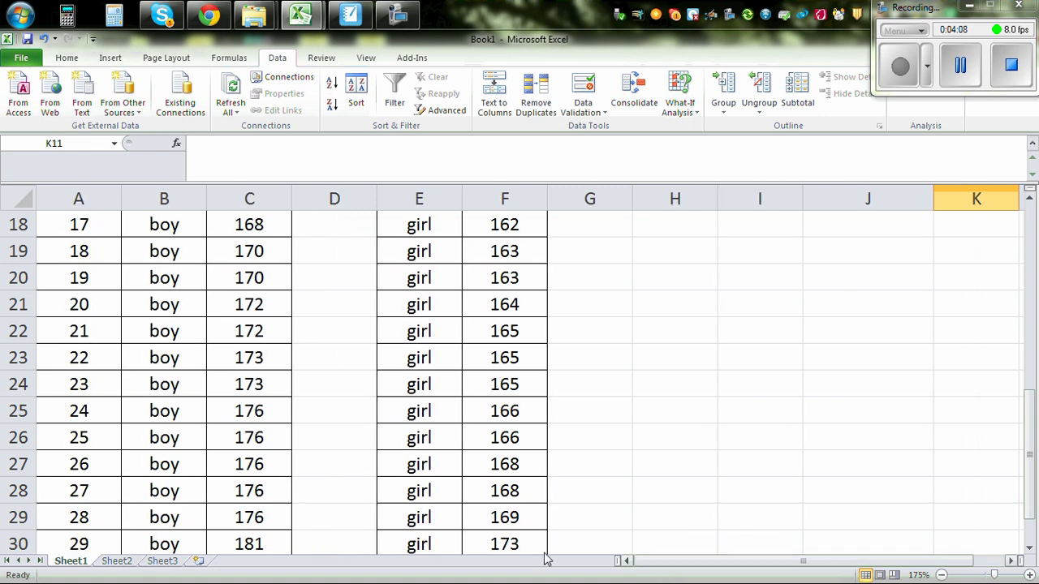
scroll(366, 433, "up", 3)
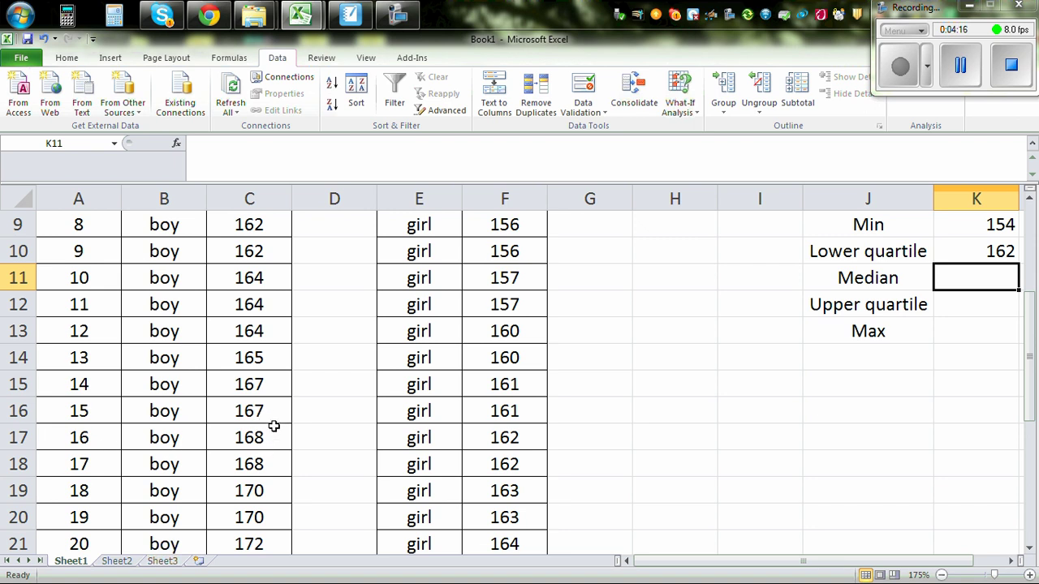
Enter =MEDIAN(C2:C31) in K11, giving the boys' median height of 167.5
left_click(1012, 561)
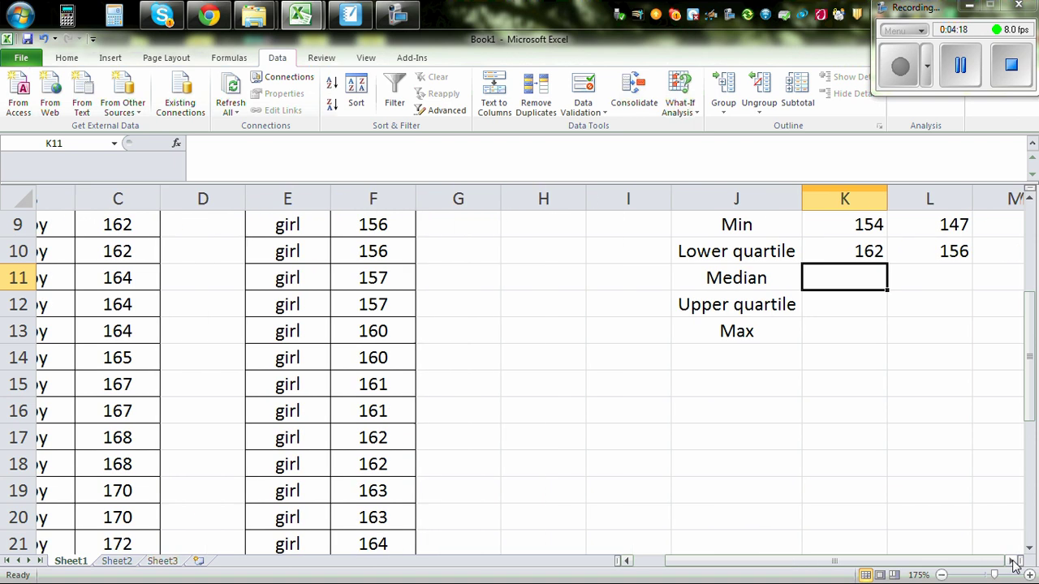
type("=")
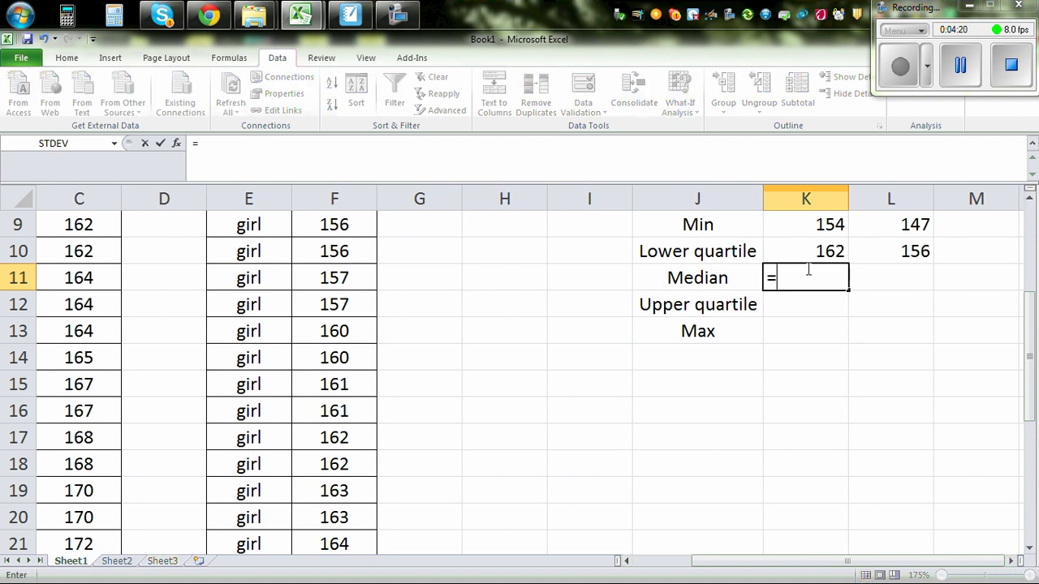
type("median")
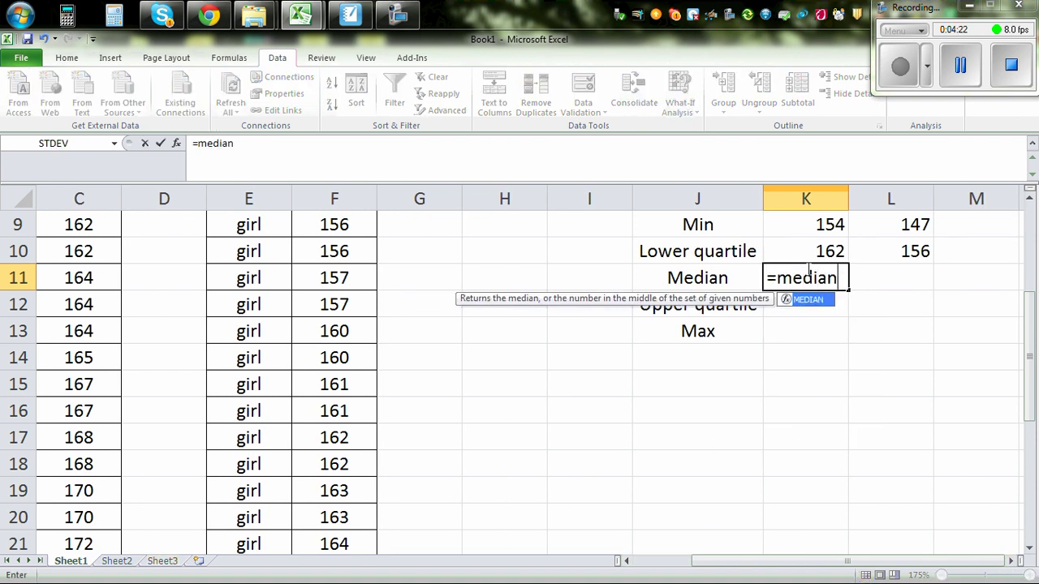
type("(")
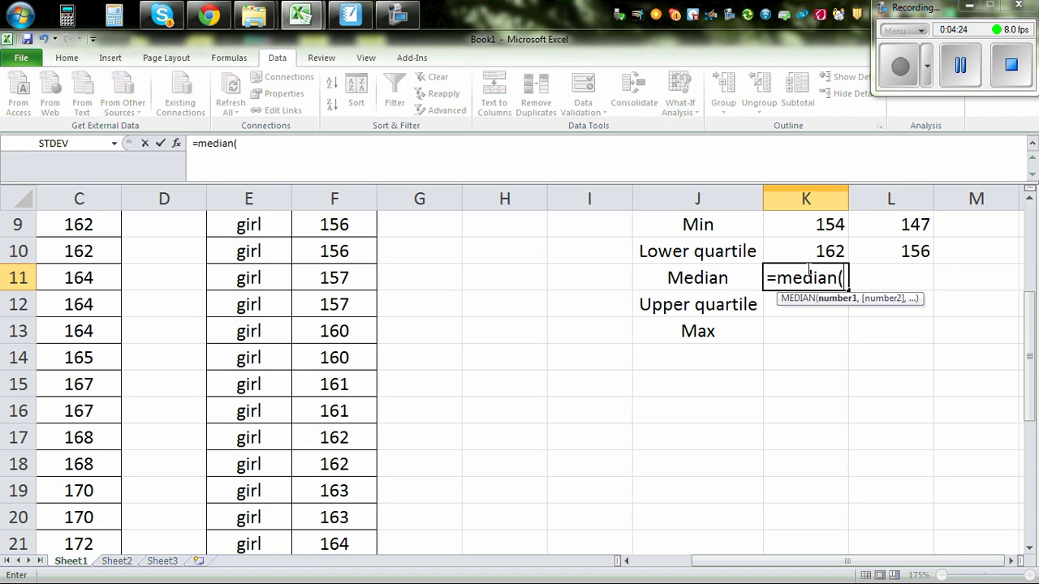
scroll(808, 269, "up", 2)
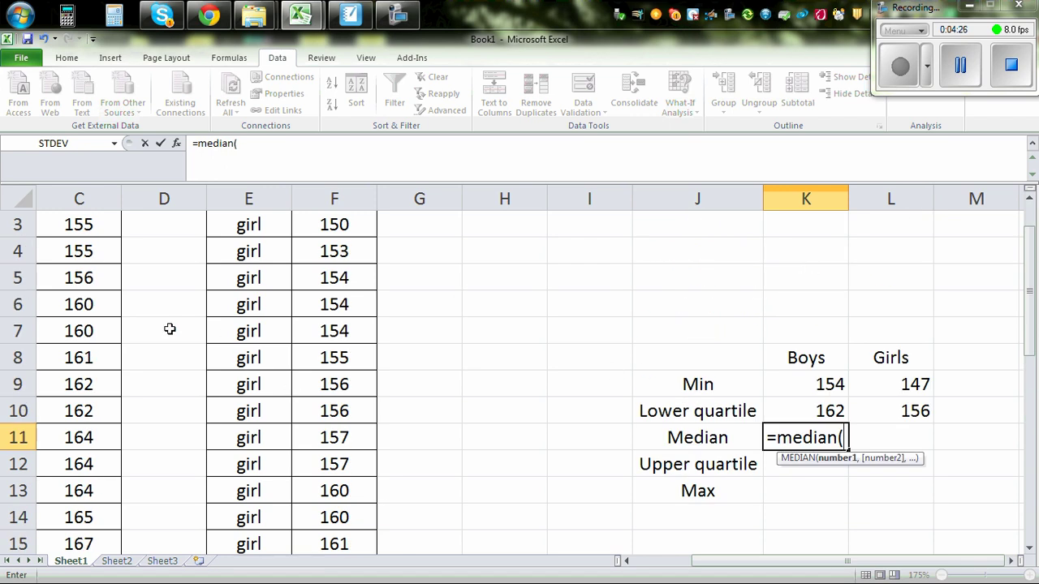
scroll(192, 307, "up", 1)
left_click_drag(65, 251, 111, 389)
scroll(603, 380, "up", 7)
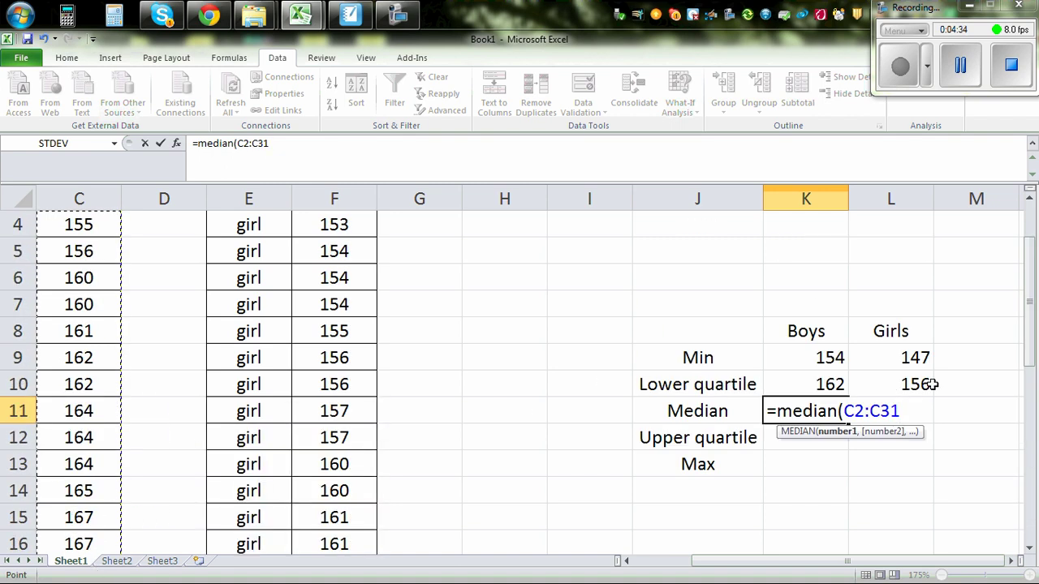
type(")")
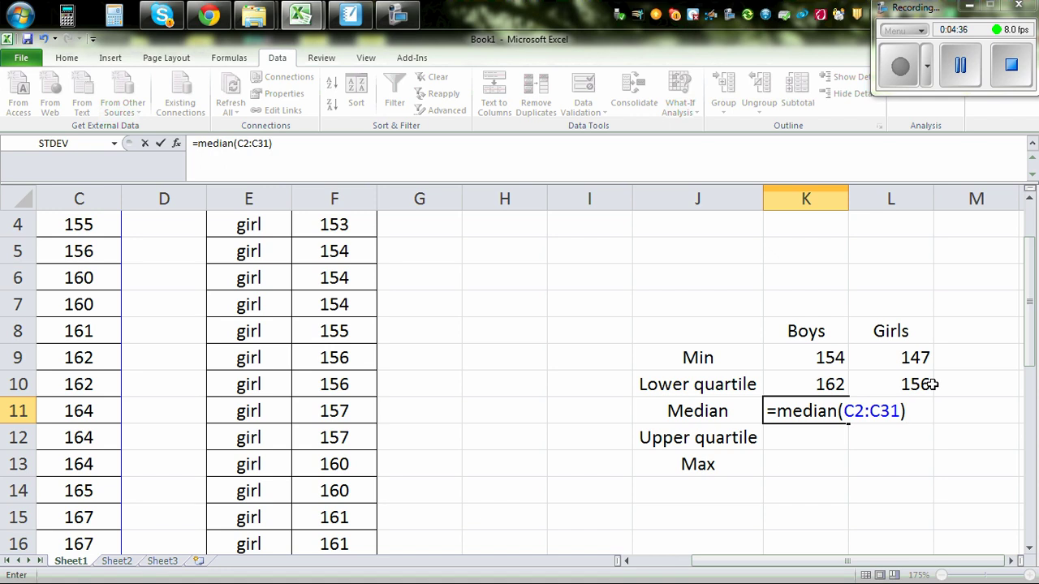
key("Return")
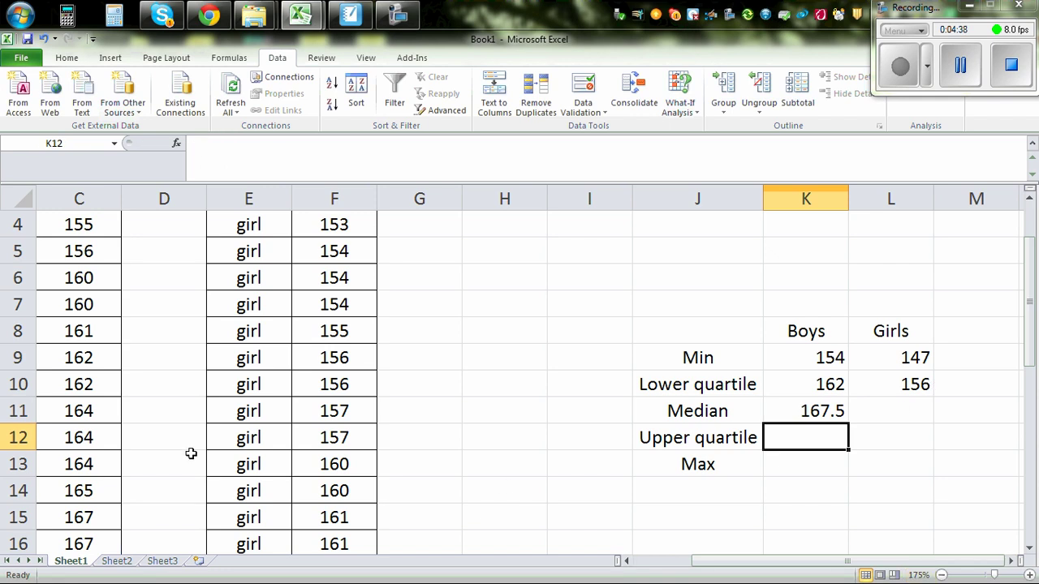
Scroll the sheet sideways to bring the Girls column back into view beside the summary table
left_click_drag(803, 561, 794, 562)
scroll(180, 536, "down", 1)
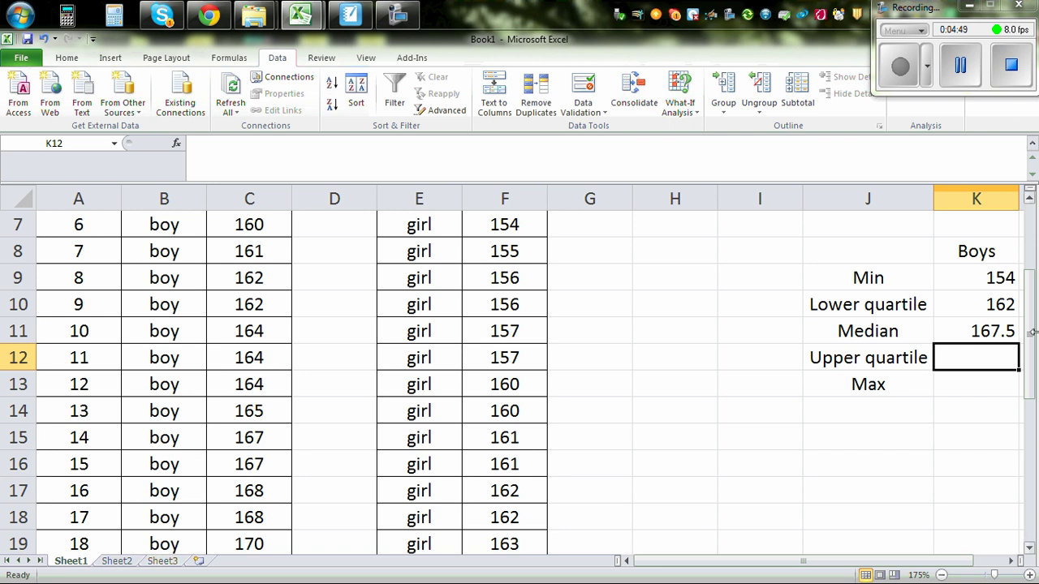
left_click(1011, 560)
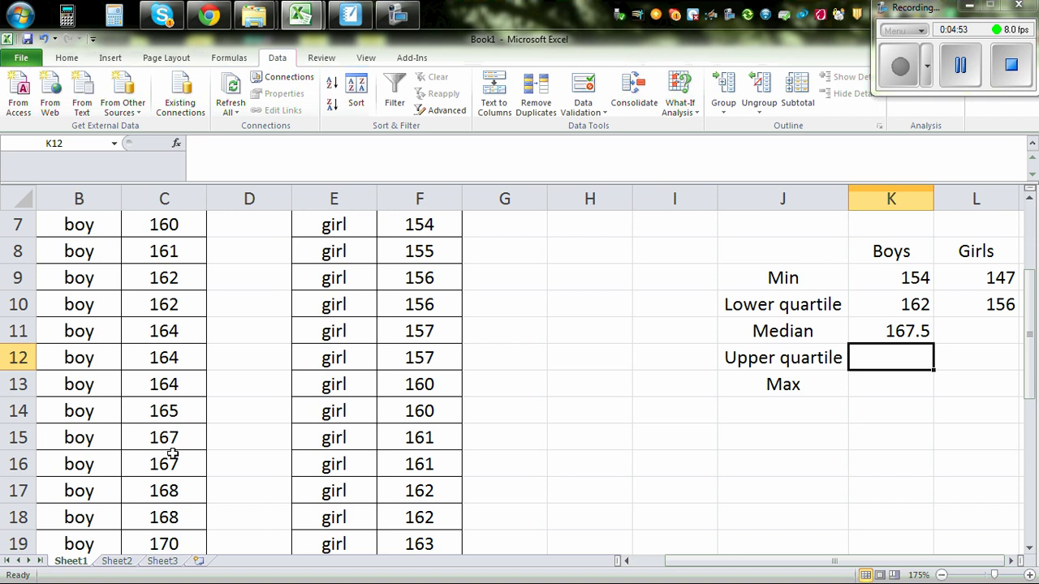
left_click_drag(703, 561, 658, 561)
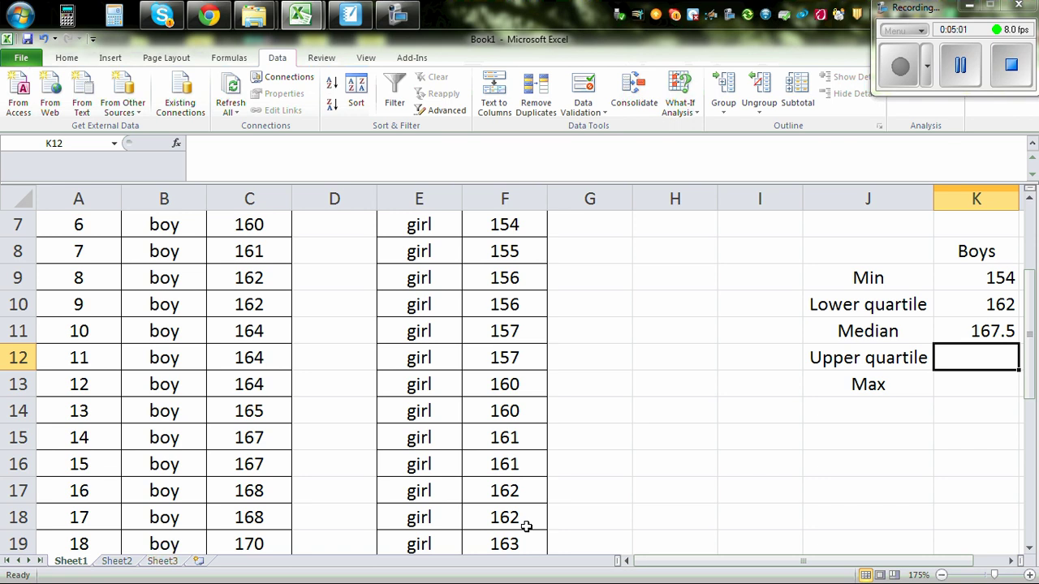
left_click(1013, 561)
Enter =MEDIAN(F2:F31) in L11, giving the girls' median height of 161.5
left_click(1012, 561)
left_click(890, 333)
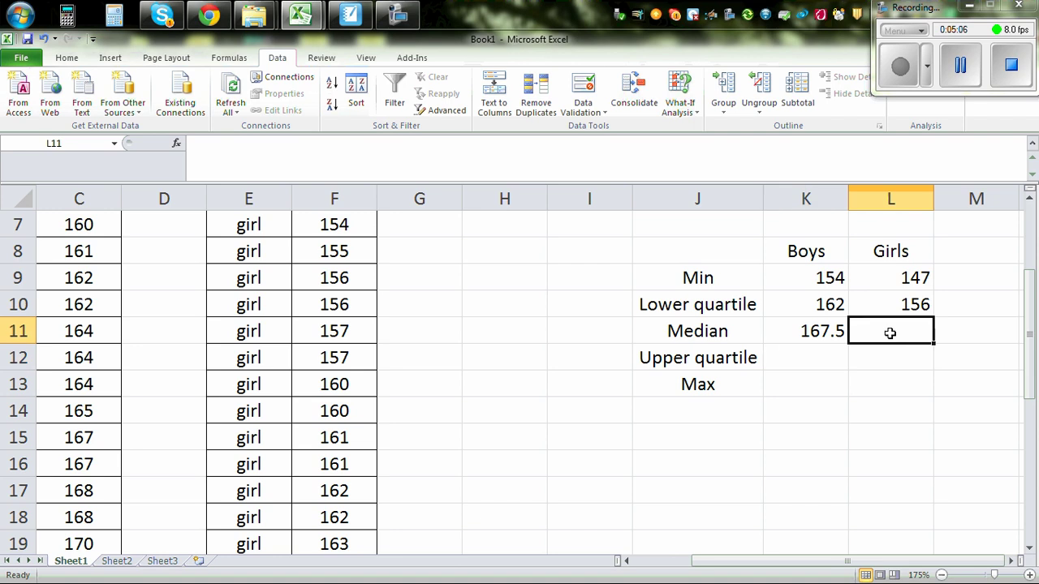
type("=")
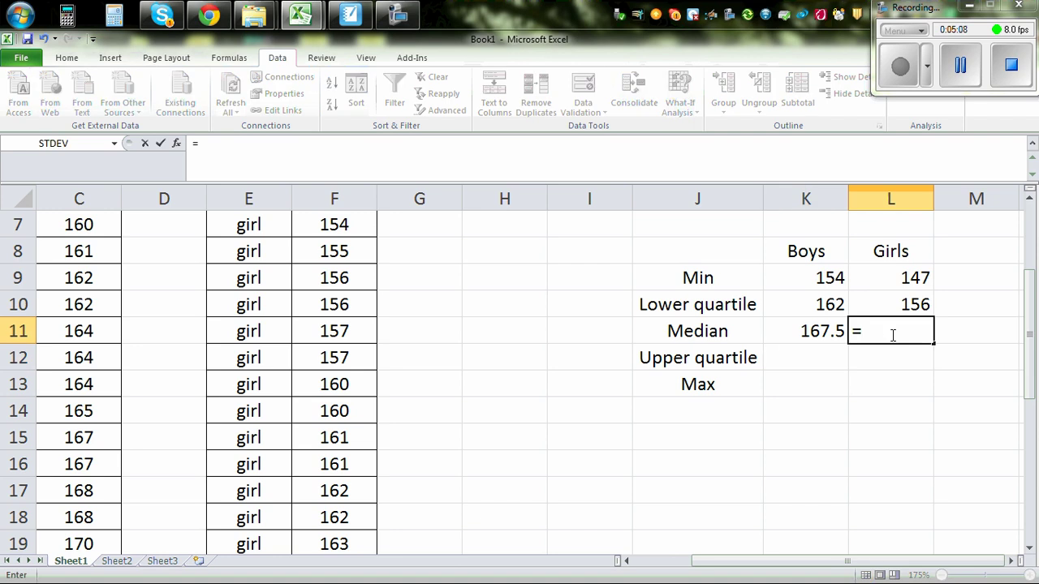
type("median(")
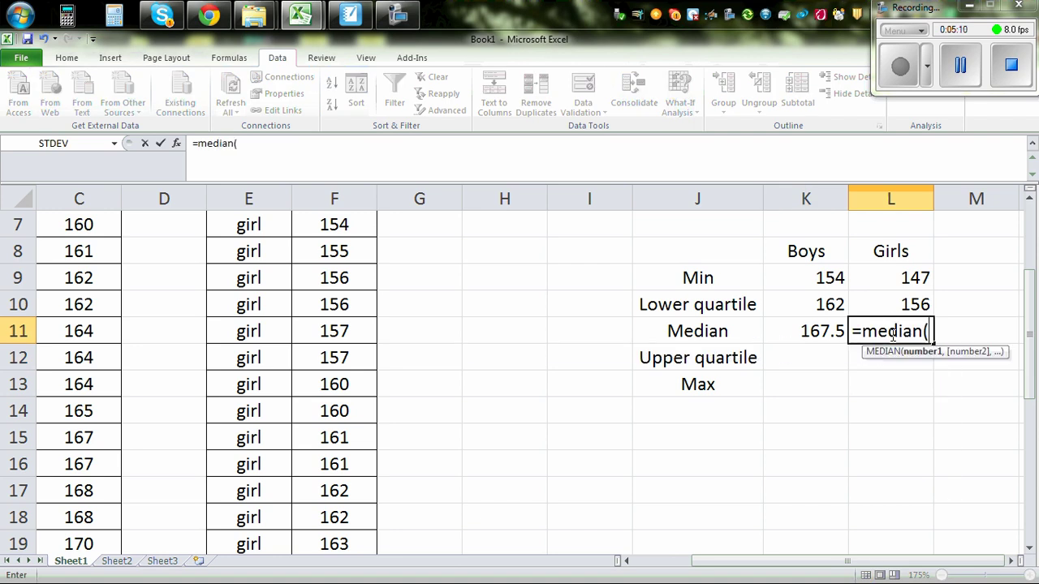
scroll(603, 332, "up", 2)
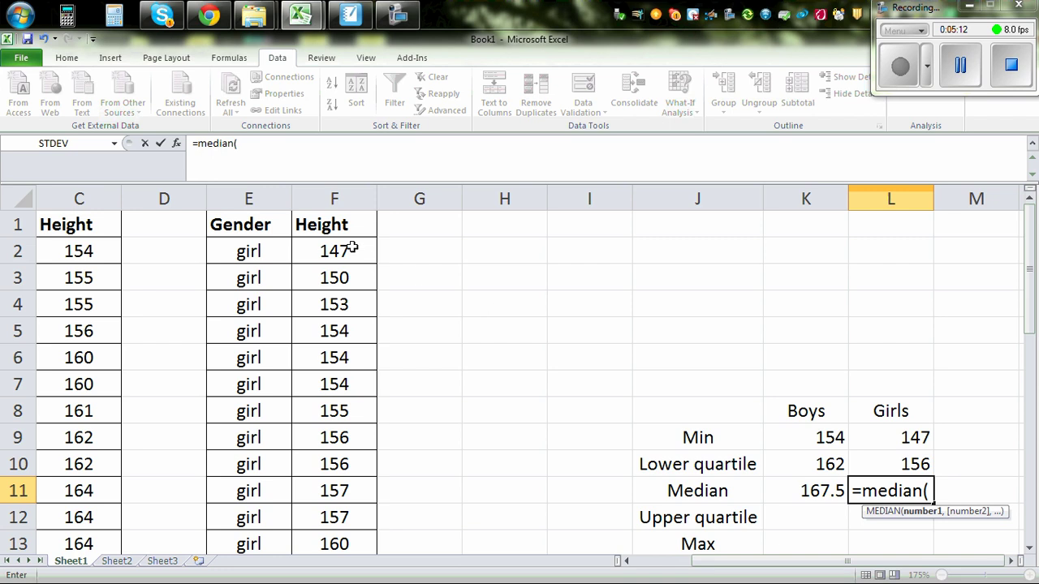
left_click_drag(350, 250, 349, 494)
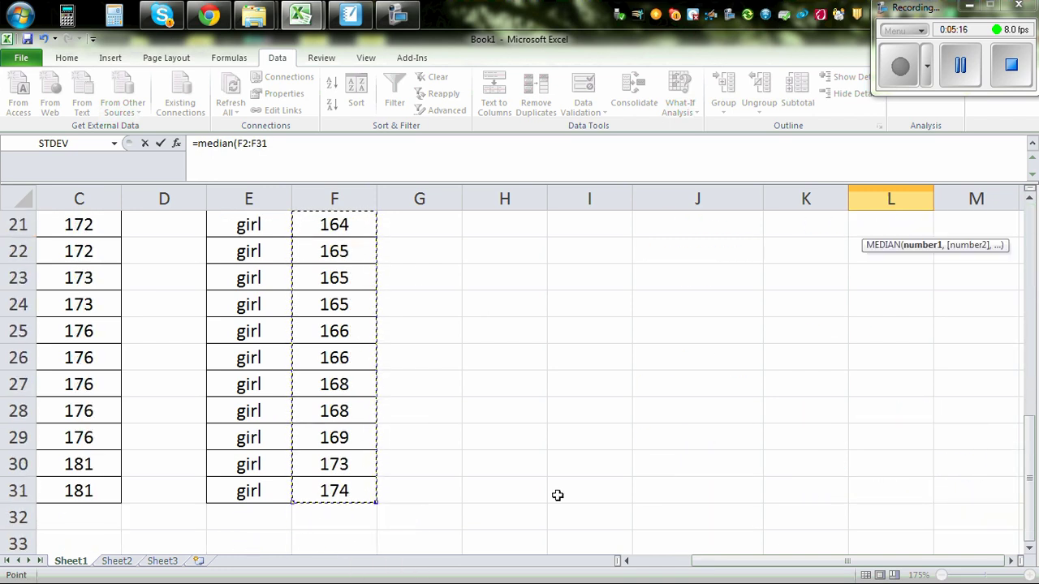
scroll(798, 454, "up", 5)
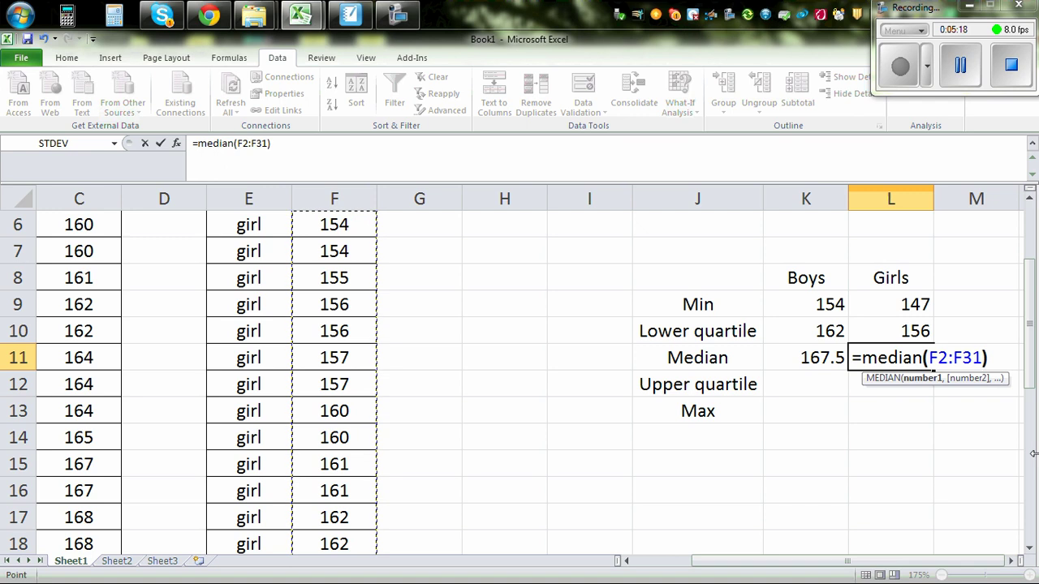
type(")")
key("Return")
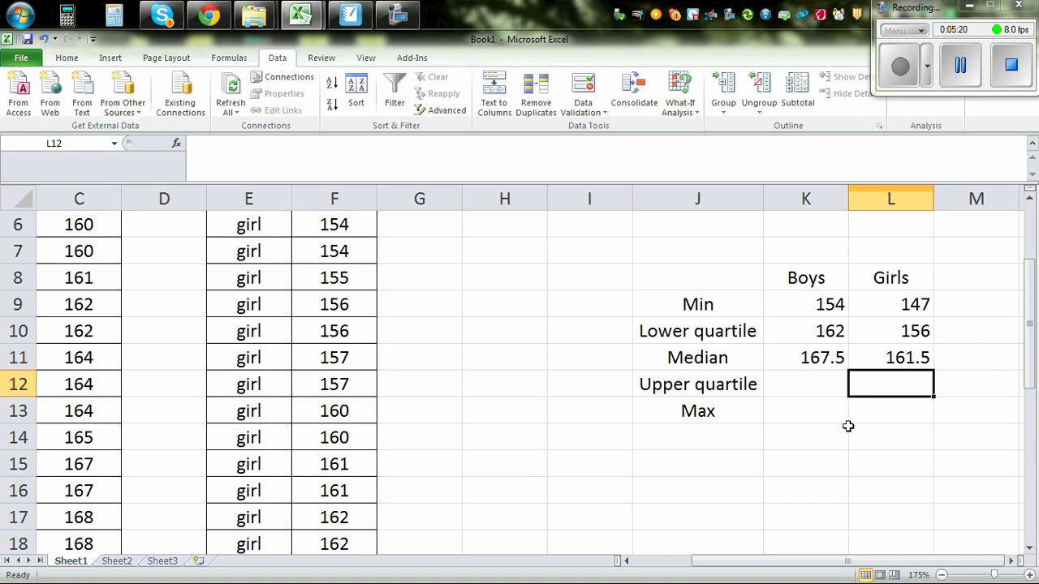
scroll(617, 379, "up", 2)
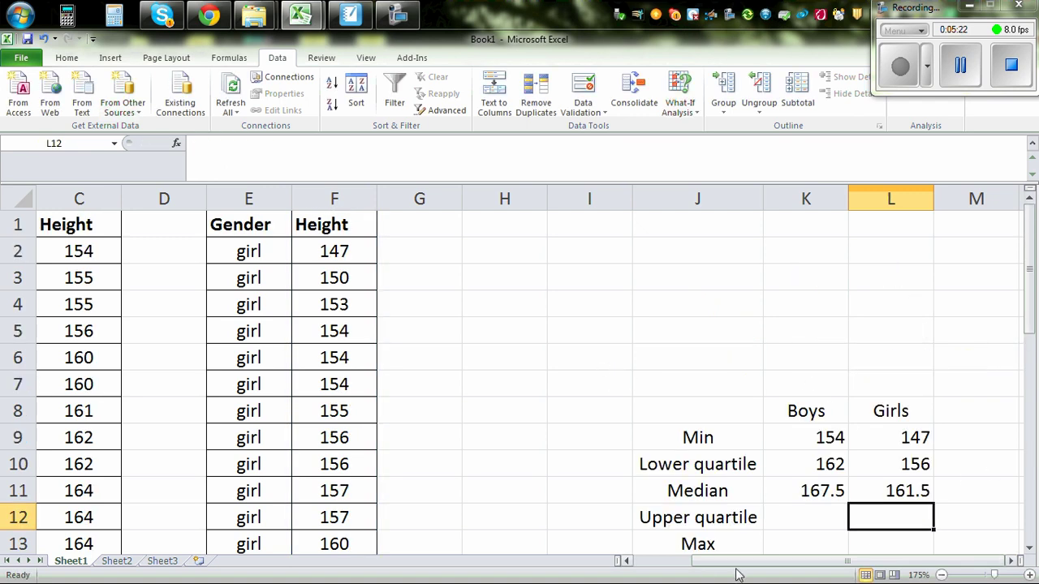
left_click_drag(737, 566, 681, 571)
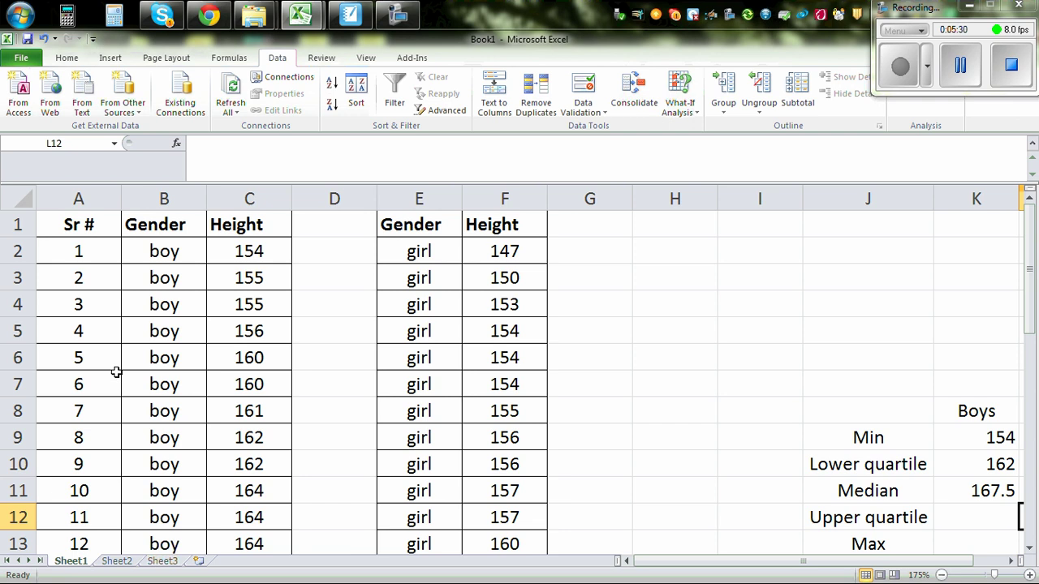
scroll(233, 501, "down", 1)
scroll(230, 501, "down", 6)
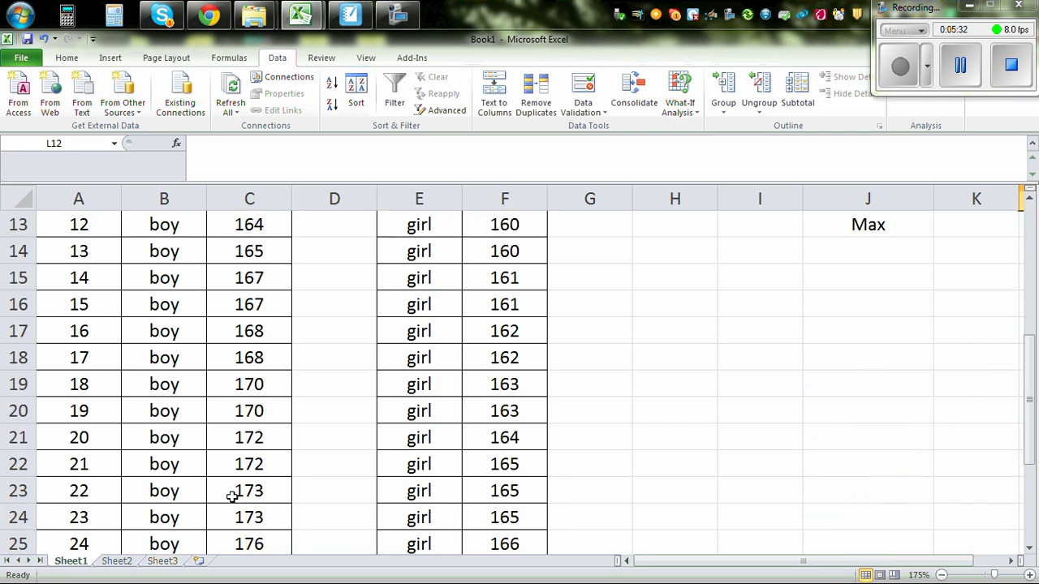
scroll(234, 496, "up", 2)
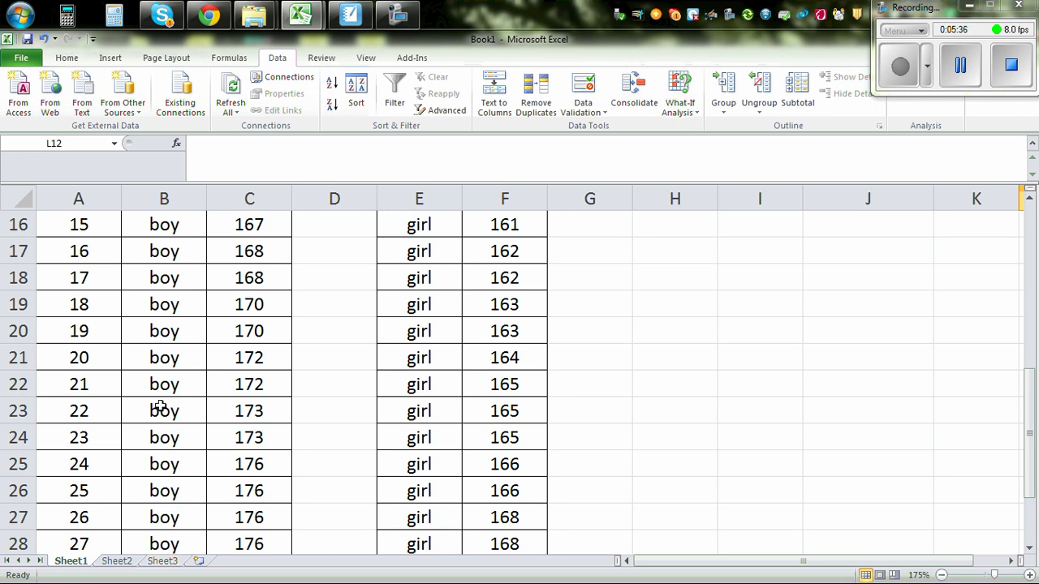
scroll(154, 404, "up", 2)
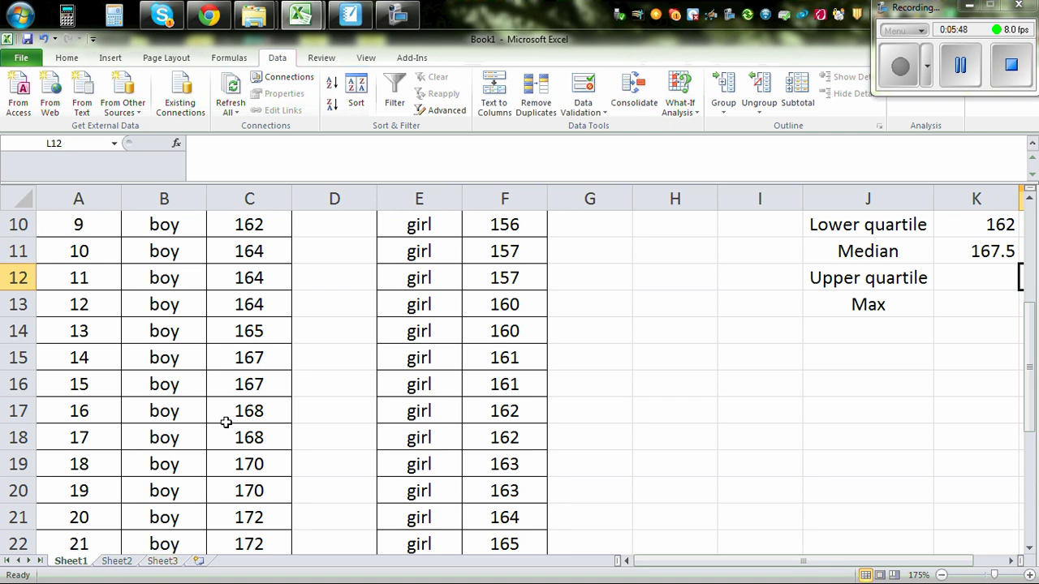
scroll(103, 392, "up", 1)
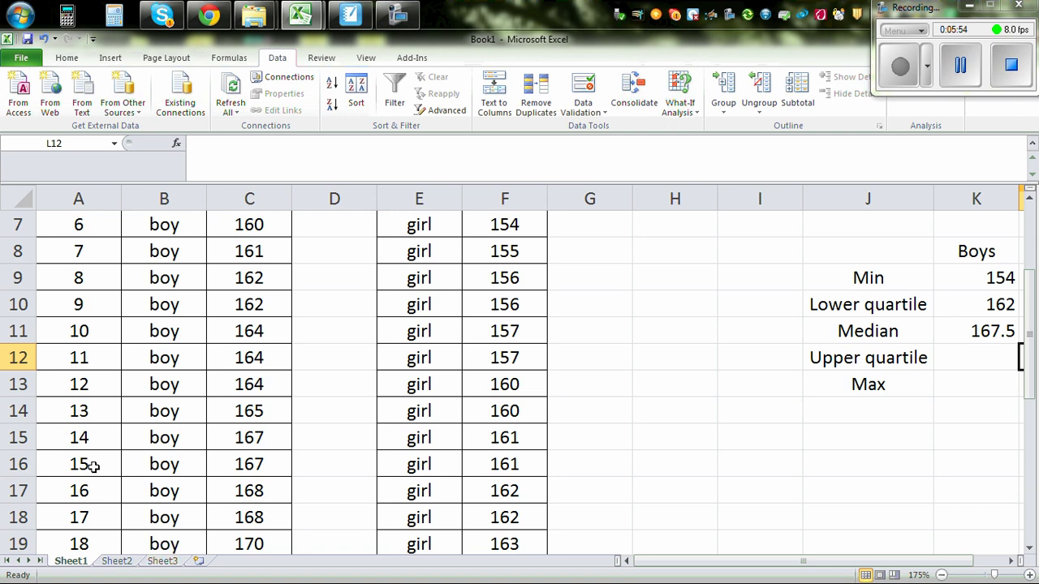
scroll(148, 331, "up", 2)
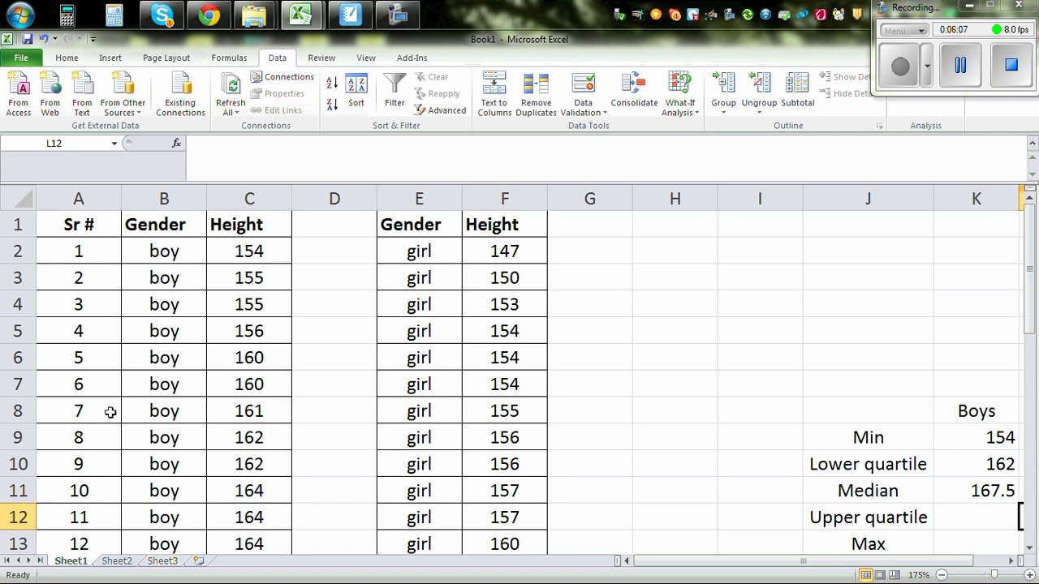
left_click(67, 251)
left_click_drag(67, 251, 265, 410)
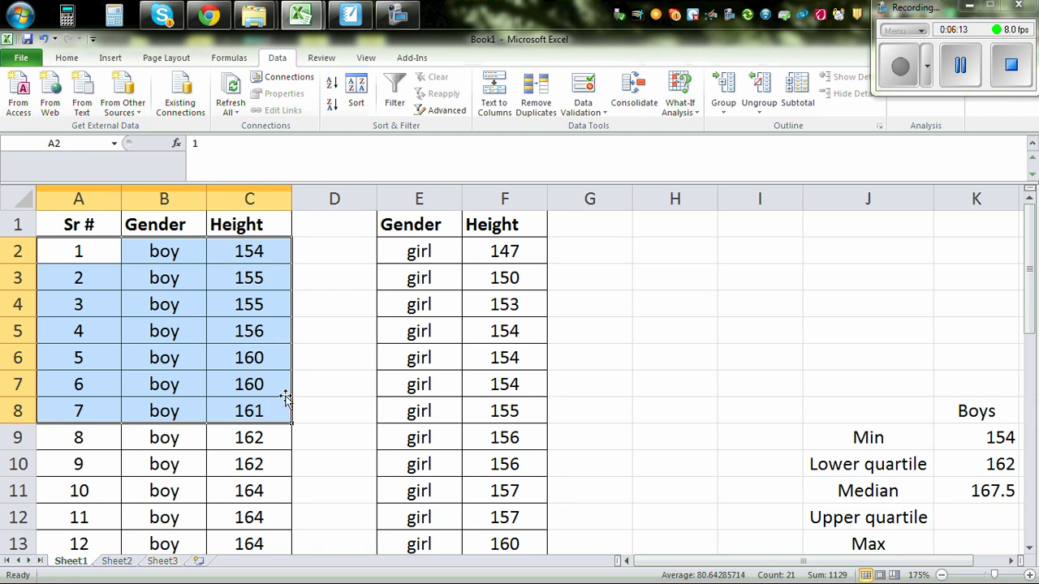
left_click_drag(92, 464, 250, 301)
scroll(317, 322, "up", 3)
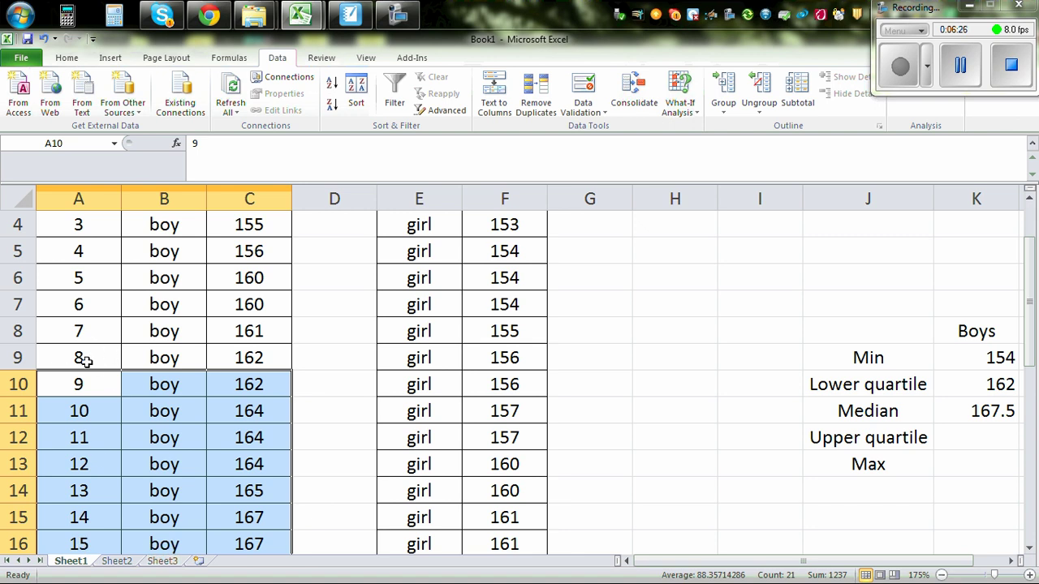
left_click(1008, 562)
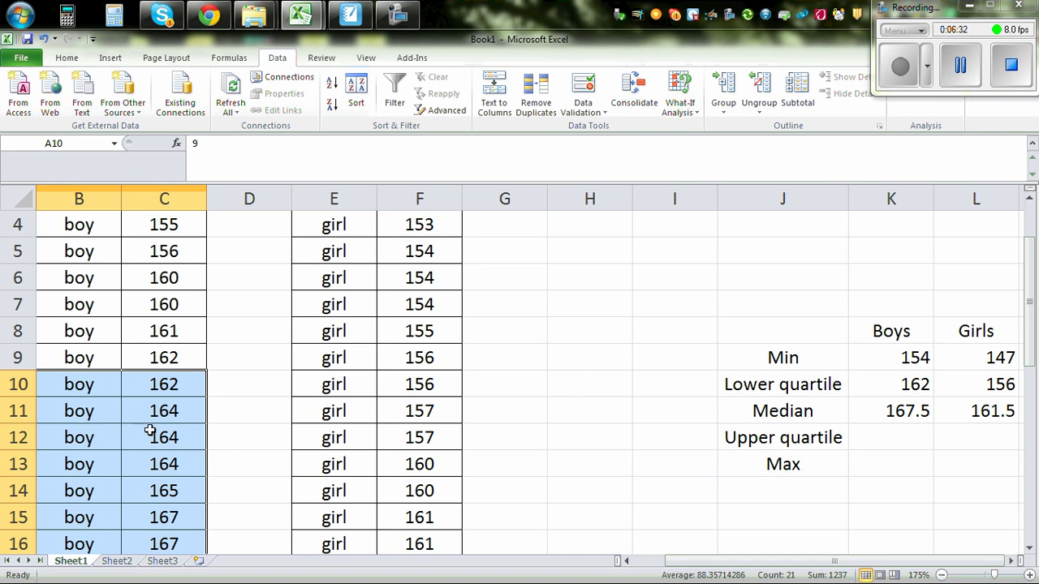
left_click(624, 561)
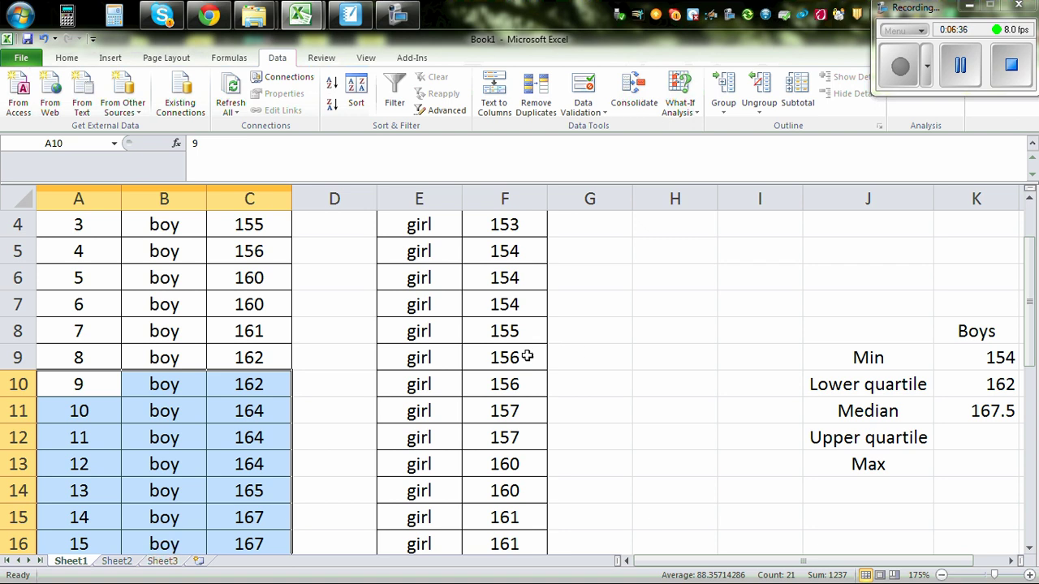
left_click(1014, 563)
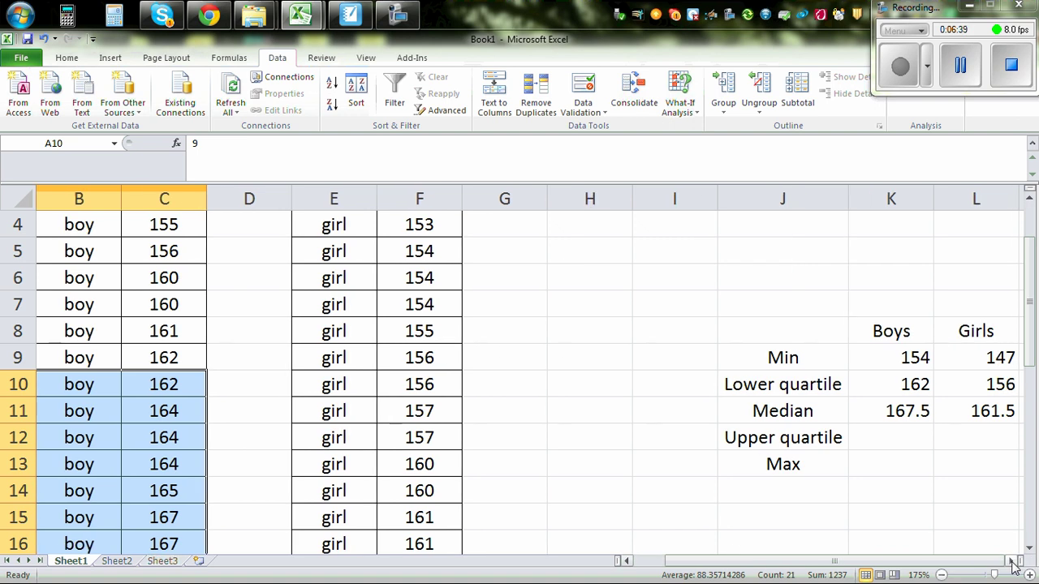
left_click(888, 437)
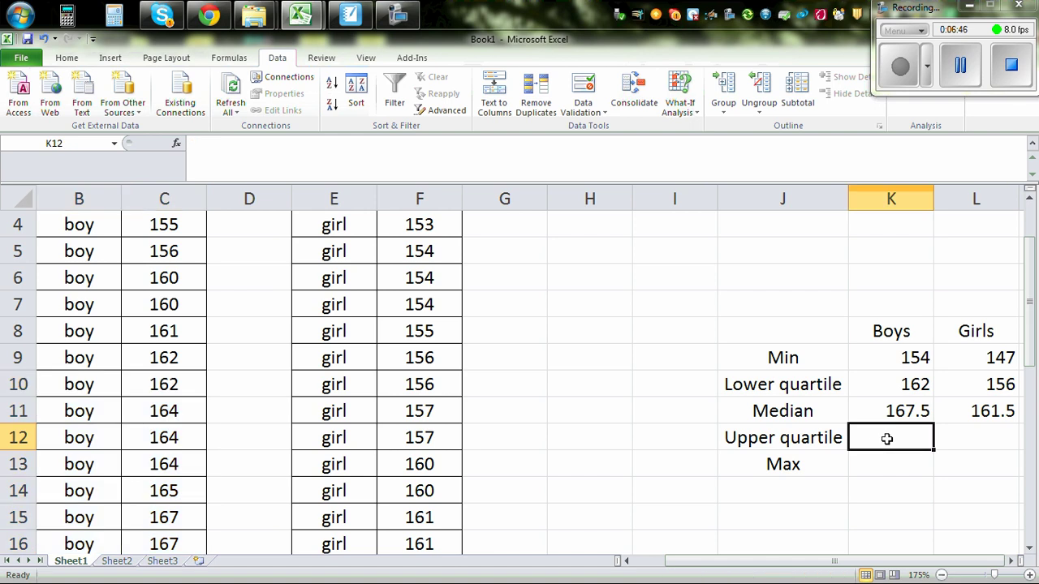
Enter =QUARTILE(C2:C31,3) in K12 for the boys' upper quartile of 173
type("=quart")
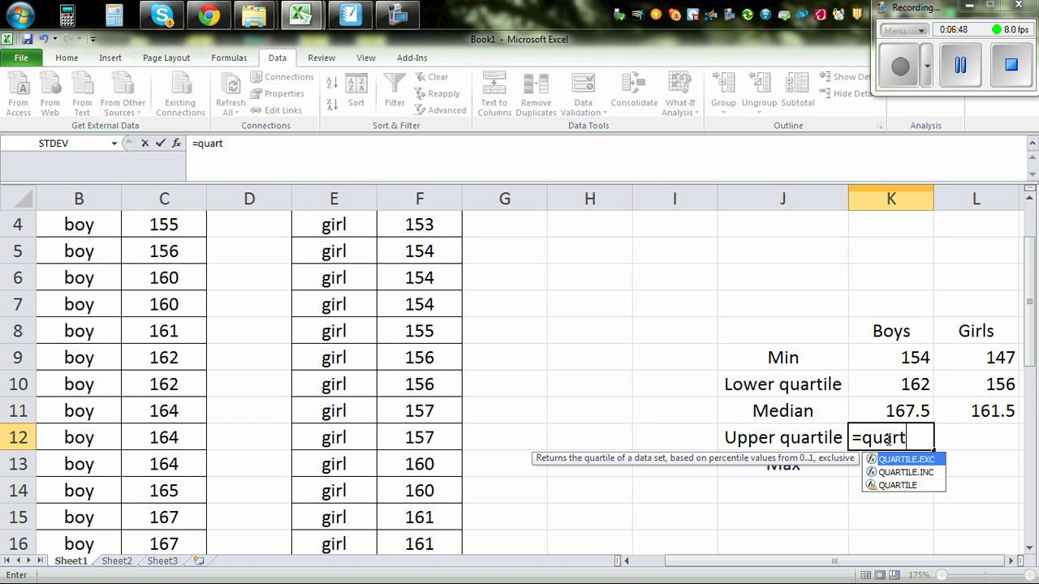
type("ile(")
scroll(656, 470, "up", 1)
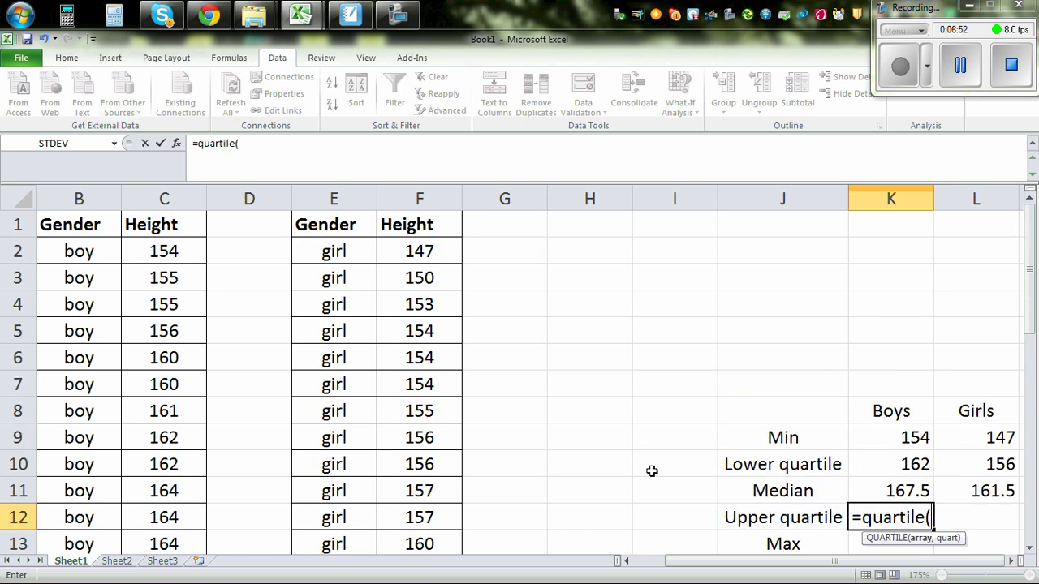
left_click(165, 252)
left_click_drag(165, 252, 165, 492)
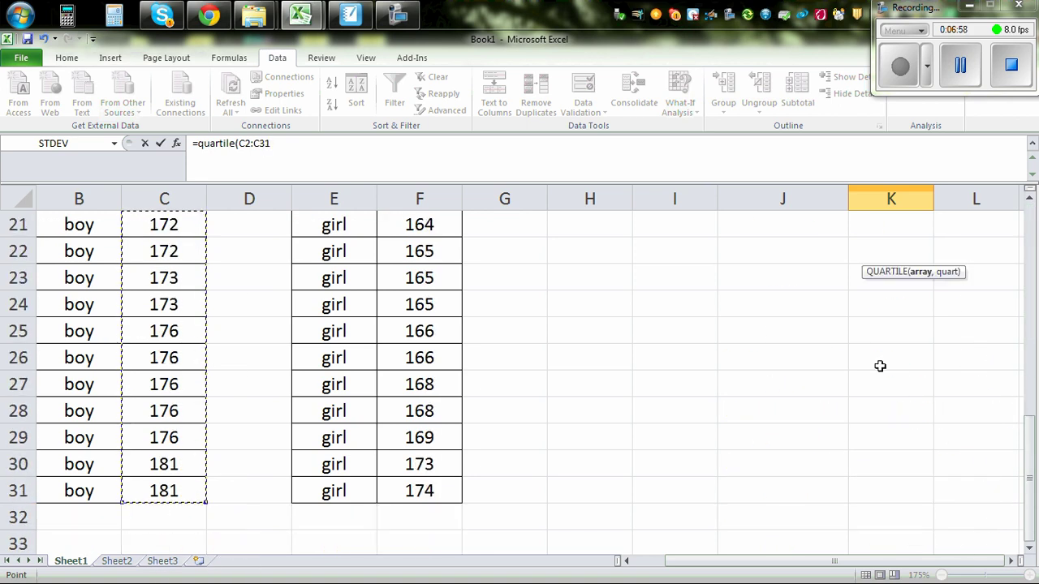
scroll(877, 365, "up", 5)
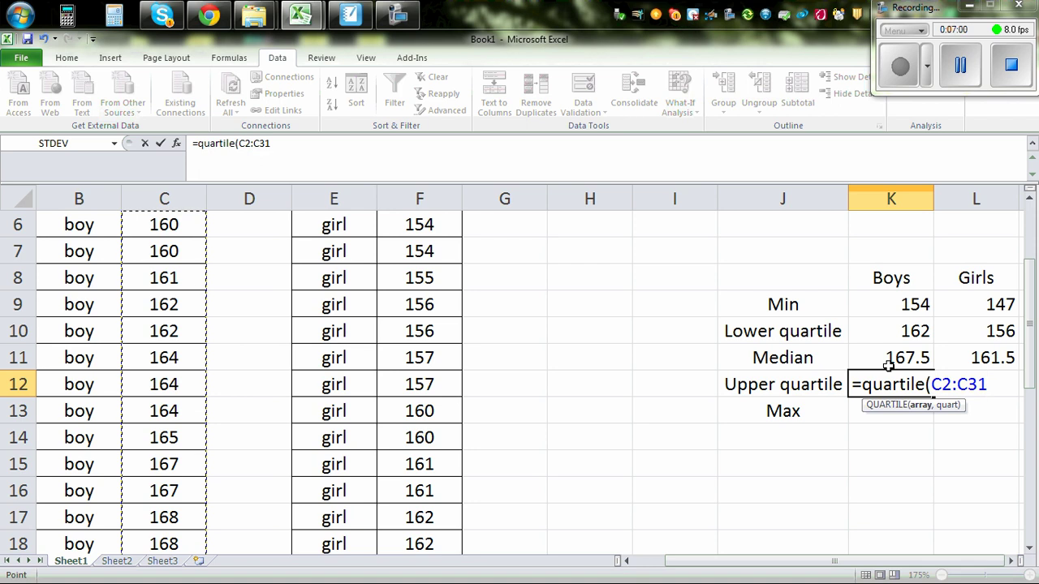
type(",3")
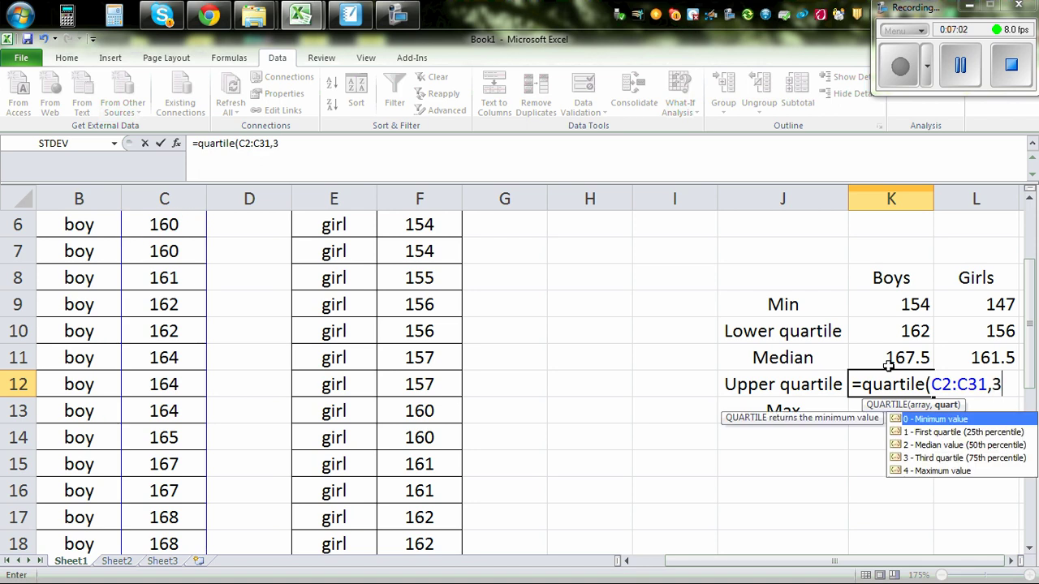
type(")")
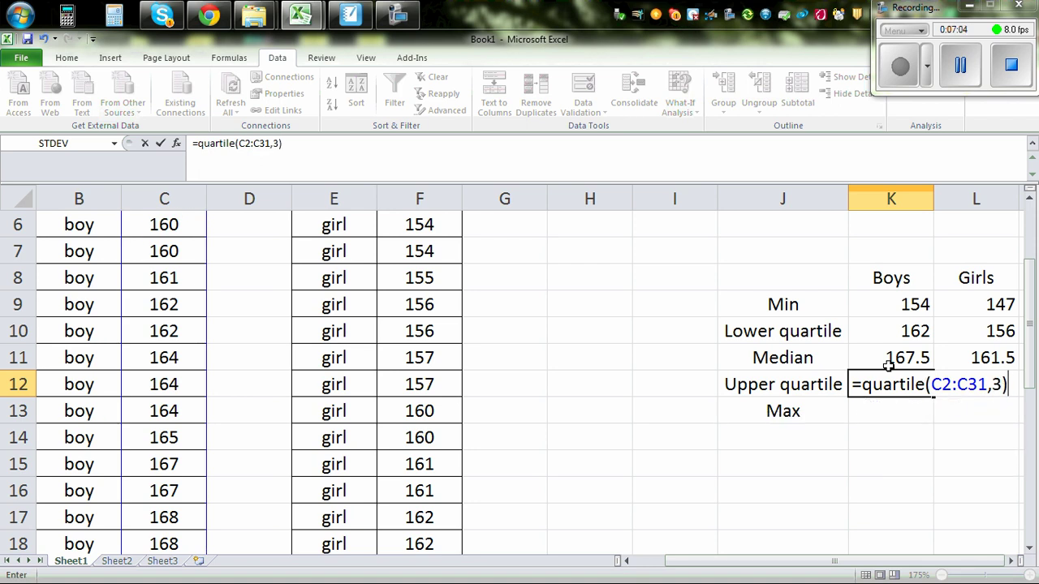
key("Return")
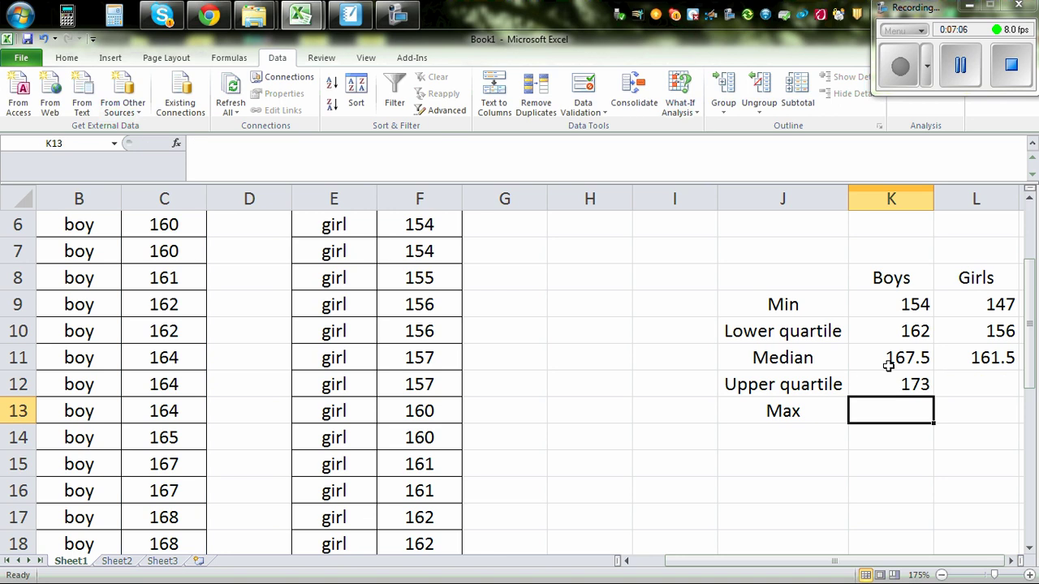
scroll(543, 452, "down", 1)
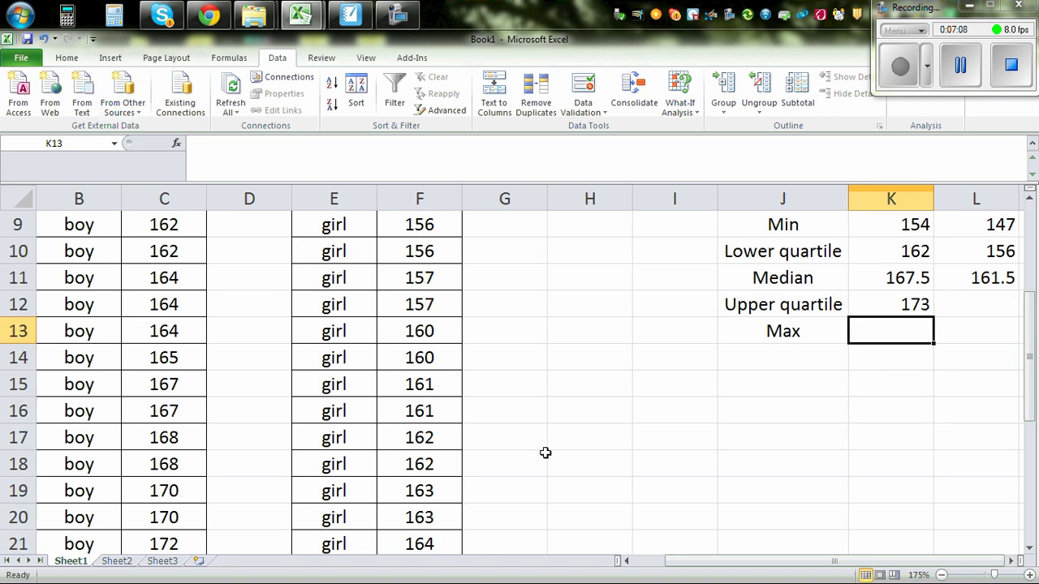
scroll(549, 453, "down", 1)
scroll(357, 410, "up", 4)
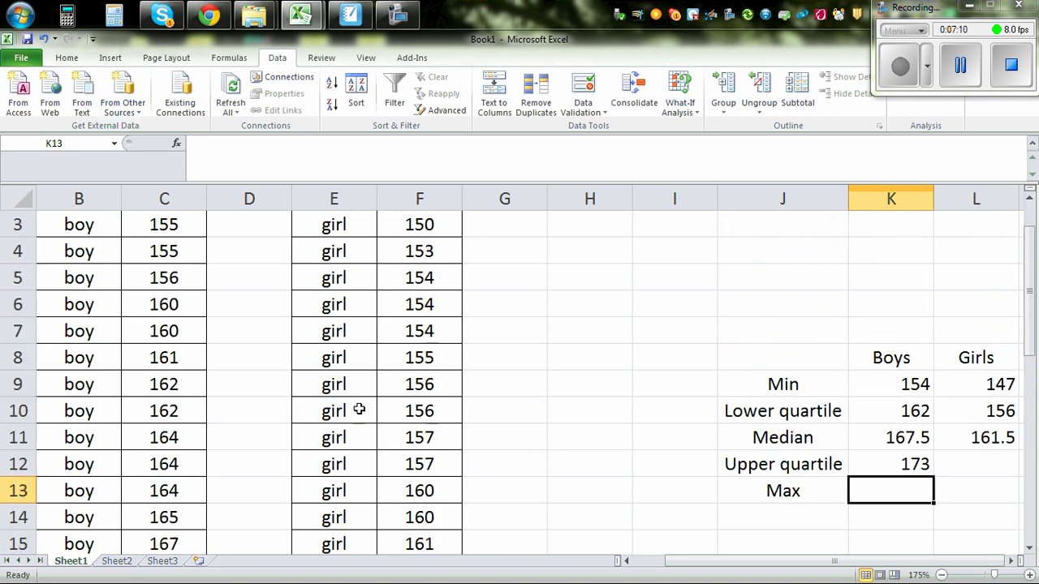
scroll(357, 410, "down", 4)
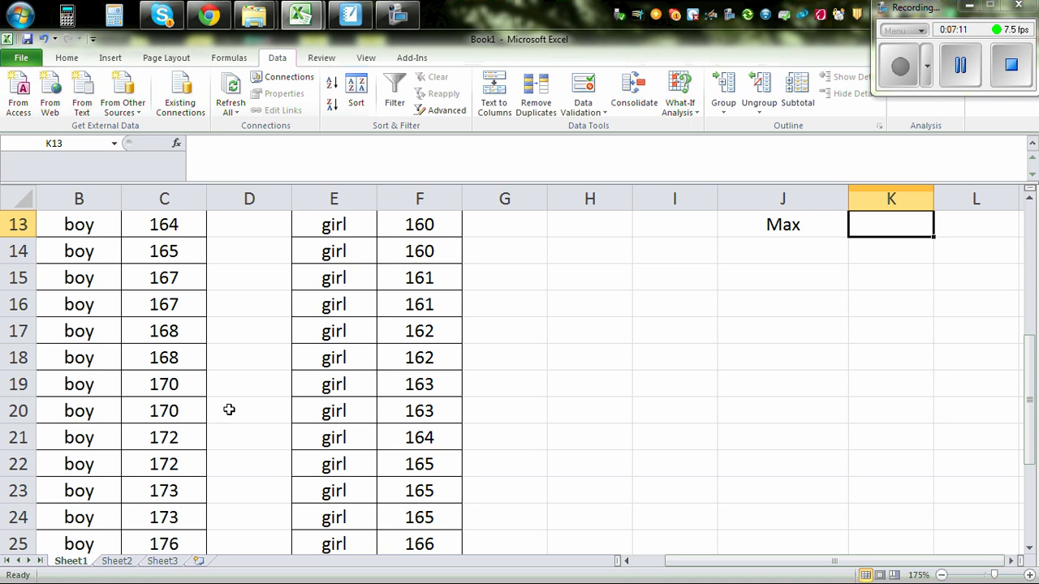
scroll(229, 410, "up", 3)
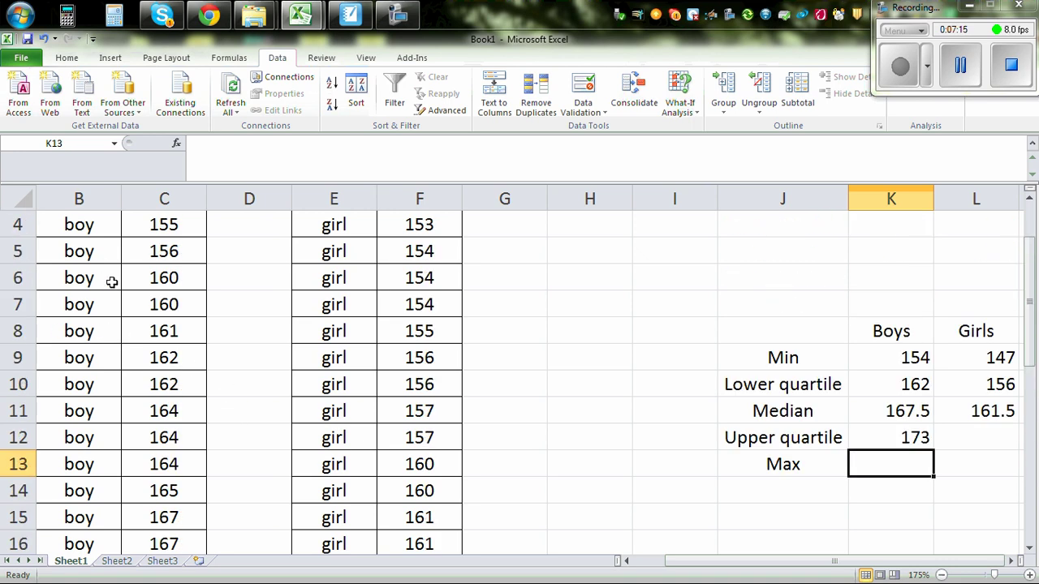
scroll(271, 359, "down", 2)
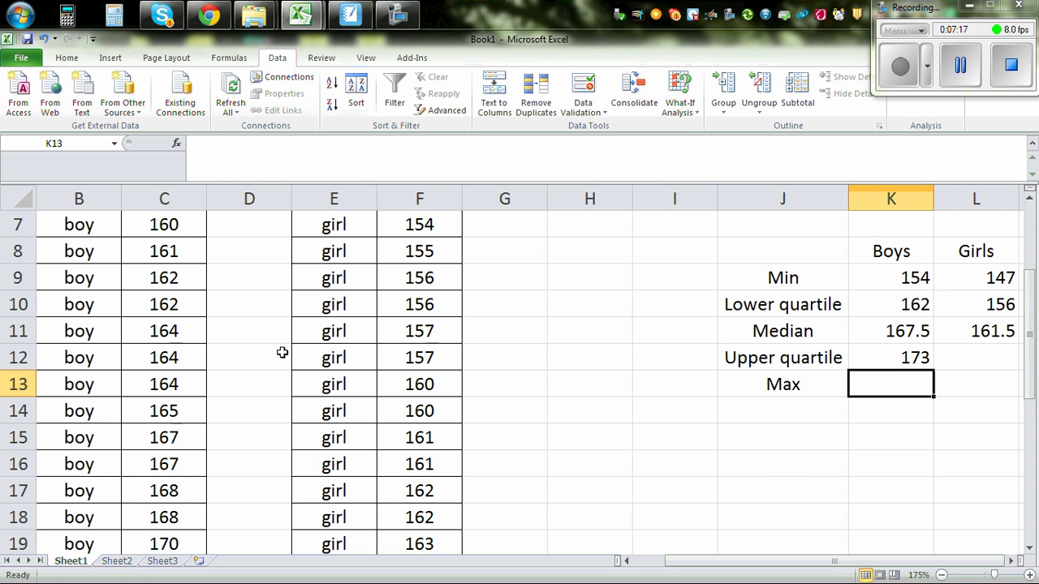
scroll(278, 358, "up", 1)
left_click(167, 464)
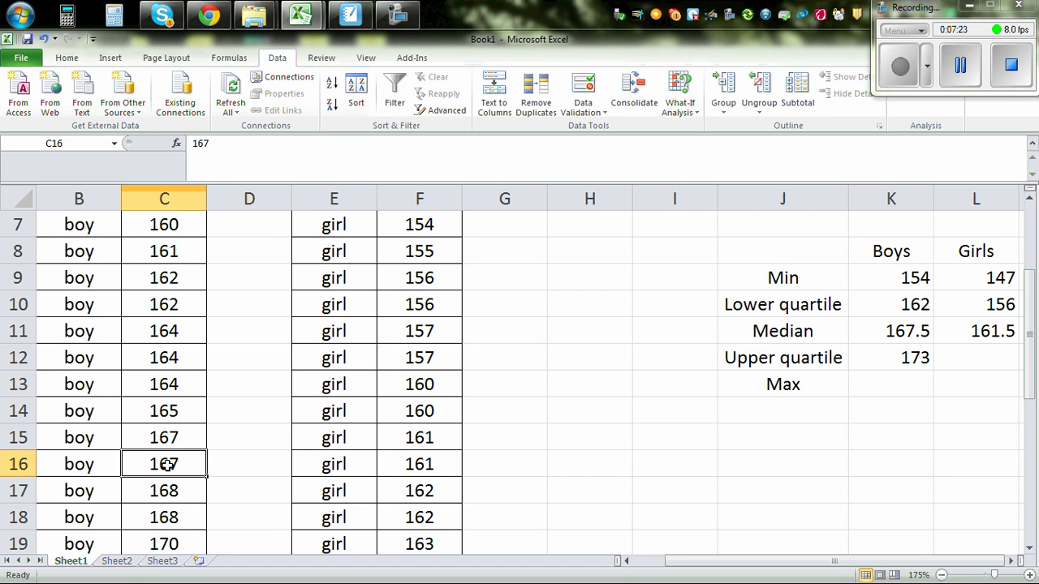
key("Down")
key("Down")
key("Down")
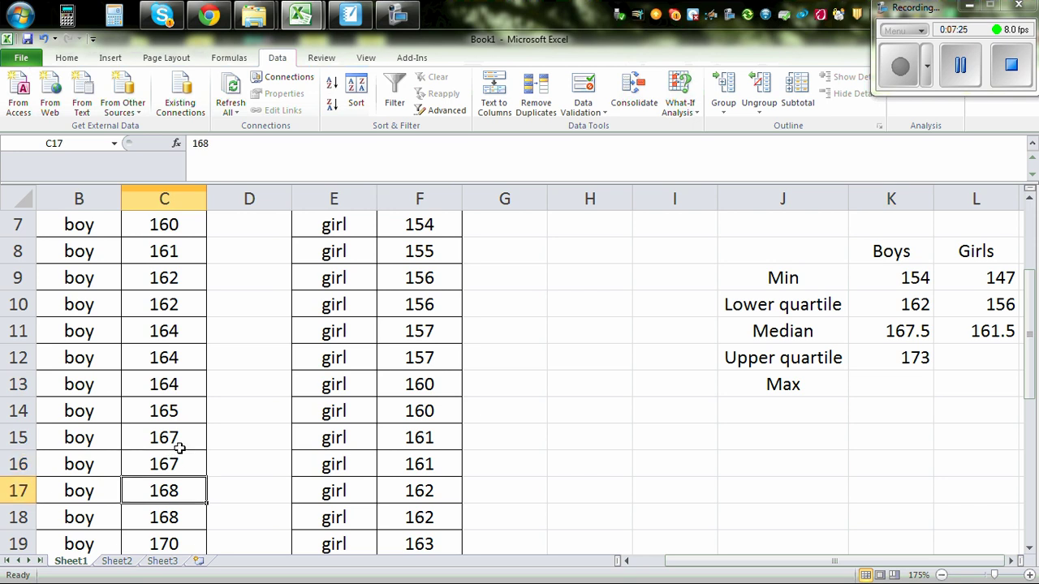
key("Down")
key("Down")
key("Down")
key("Down")
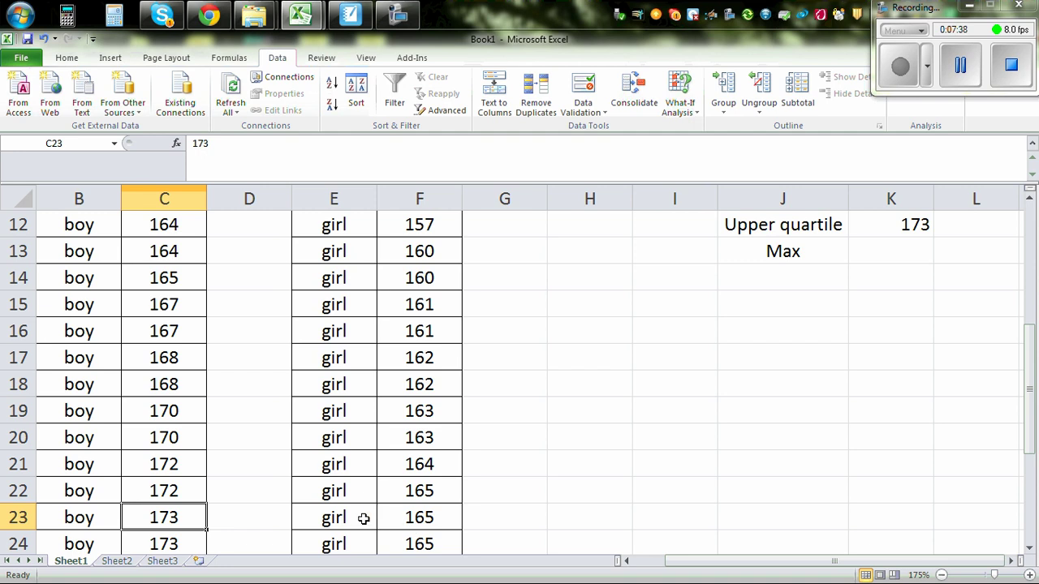
scroll(769, 477, "up", 3)
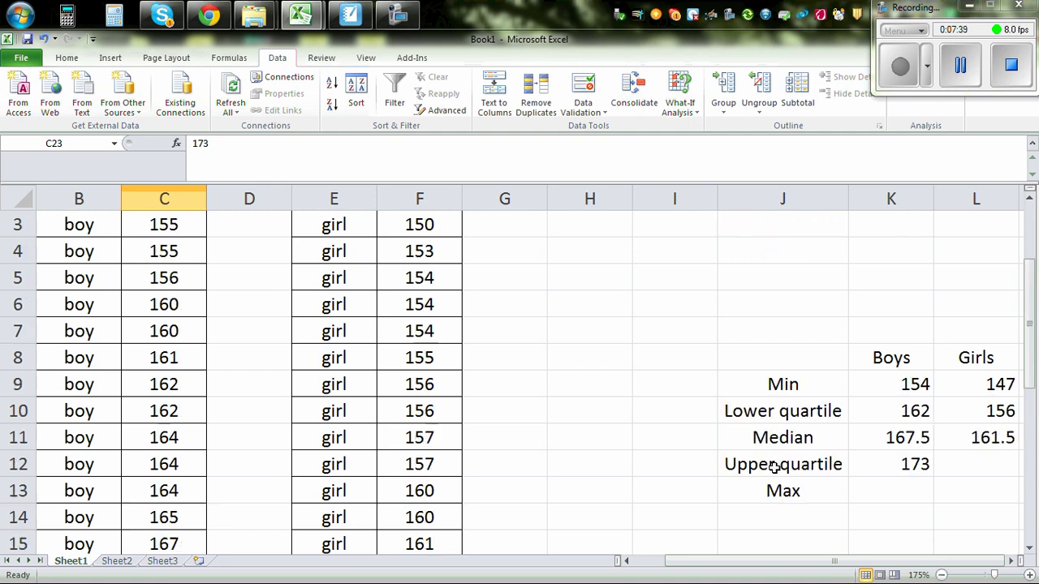
Enter =QUARTILE(F2:F31,3) in L12 so the girls' upper quartile shows 165
left_click(979, 463)
type("=")
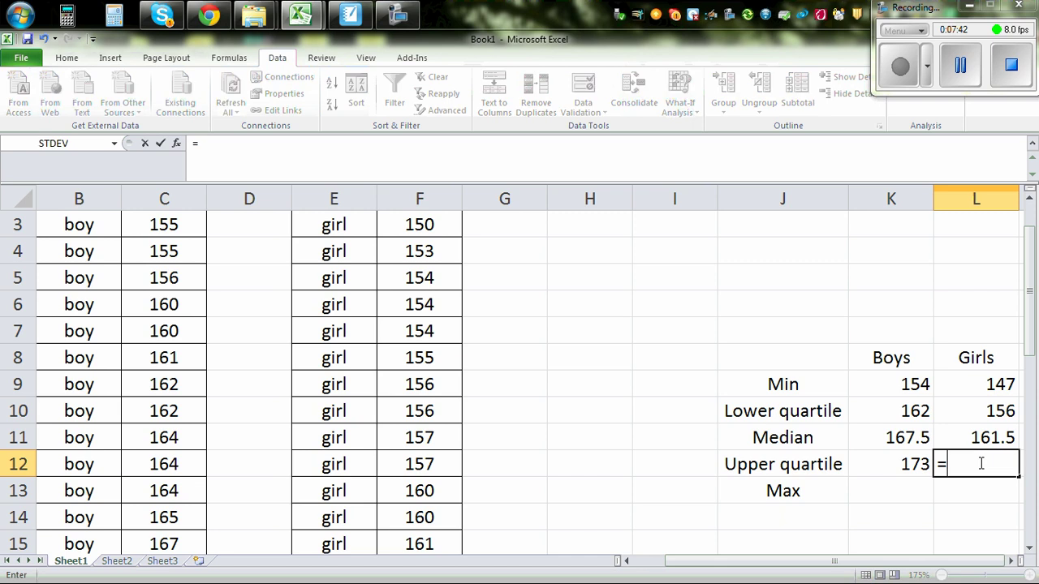
type("quarti")
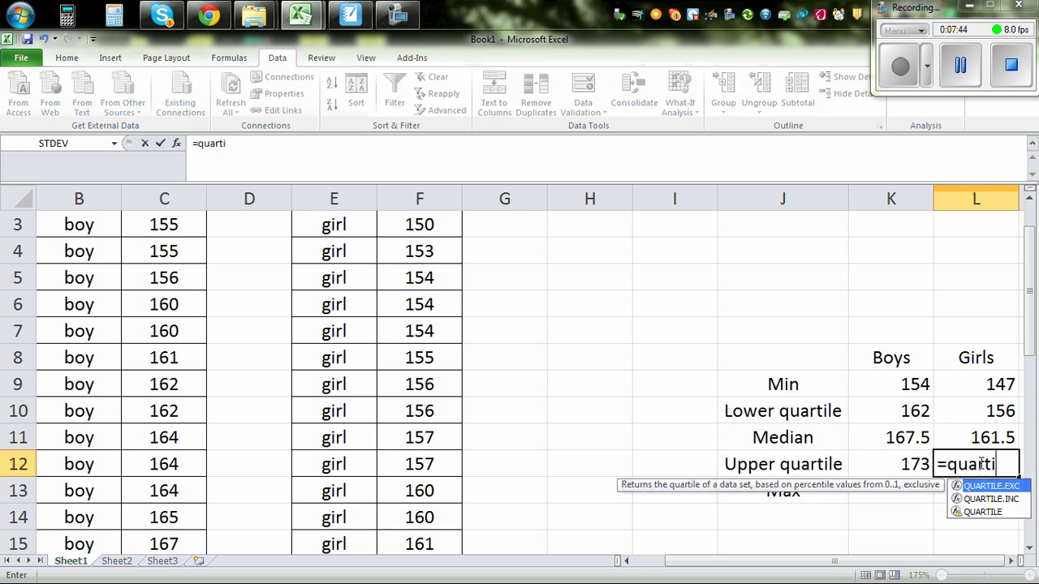
type("le(")
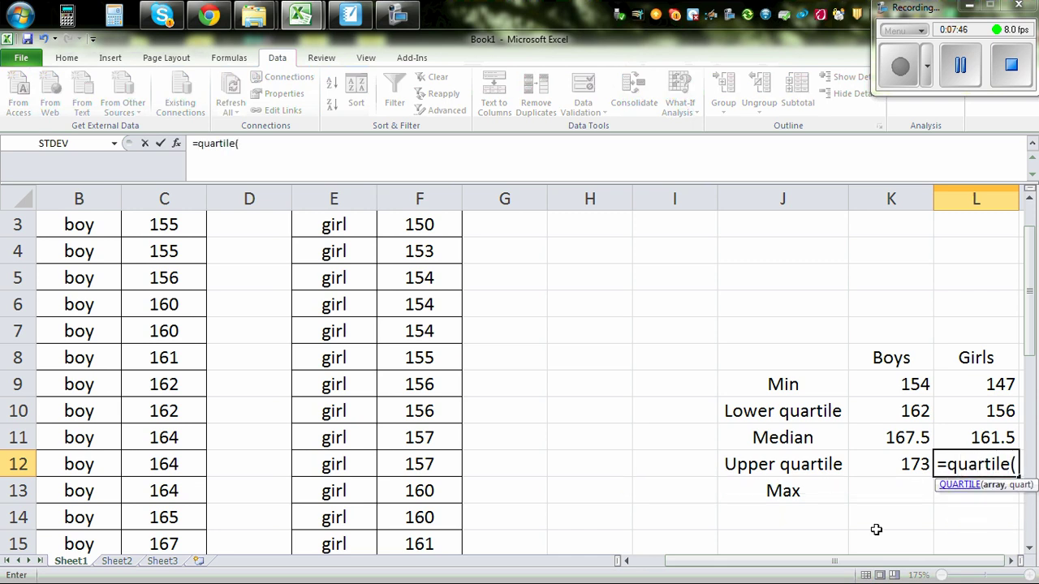
scroll(488, 401, "up", 1)
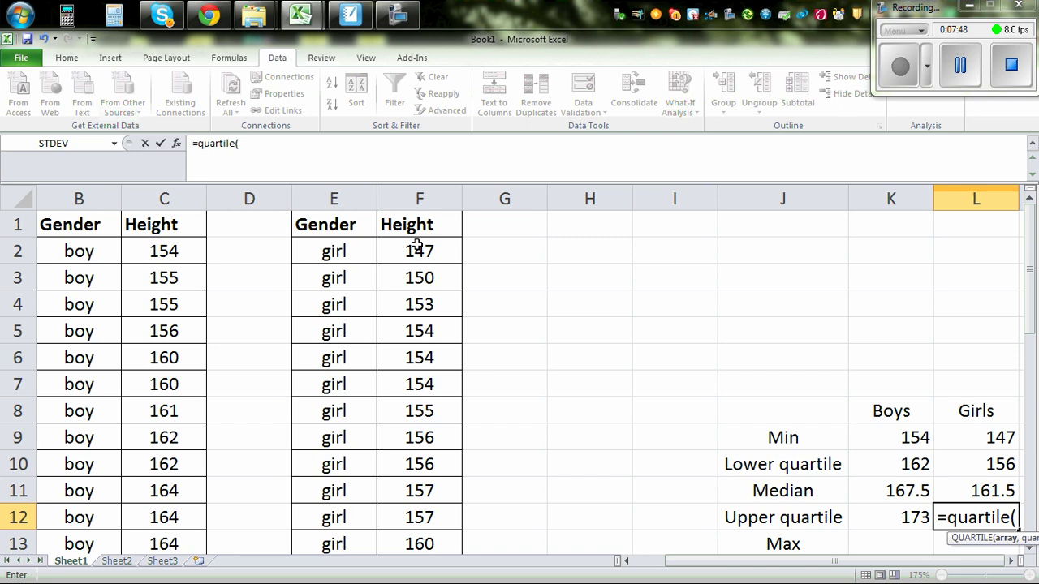
left_click_drag(417, 246, 438, 518)
scroll(895, 475, "up", 4)
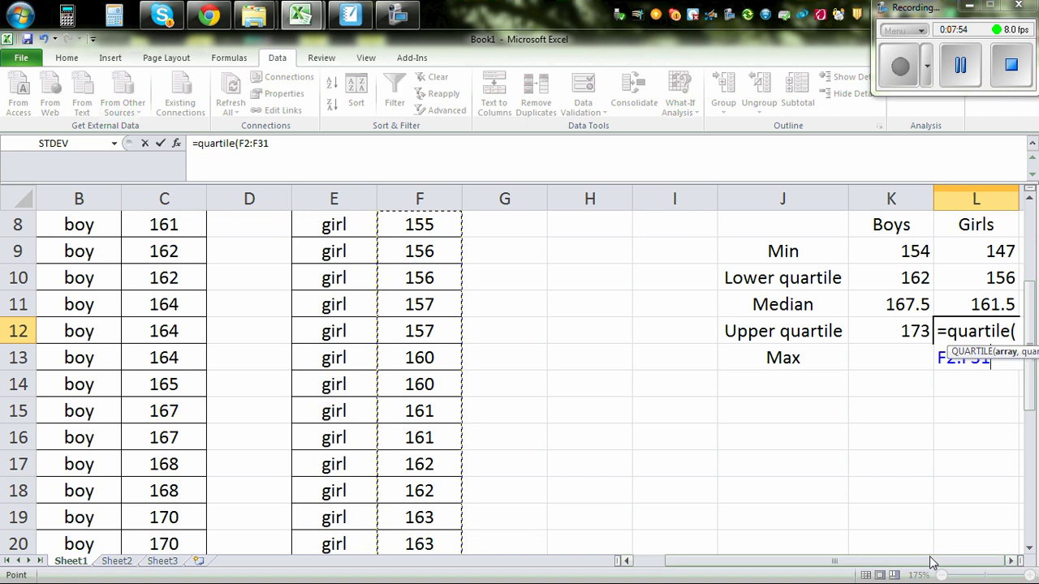
type(",")
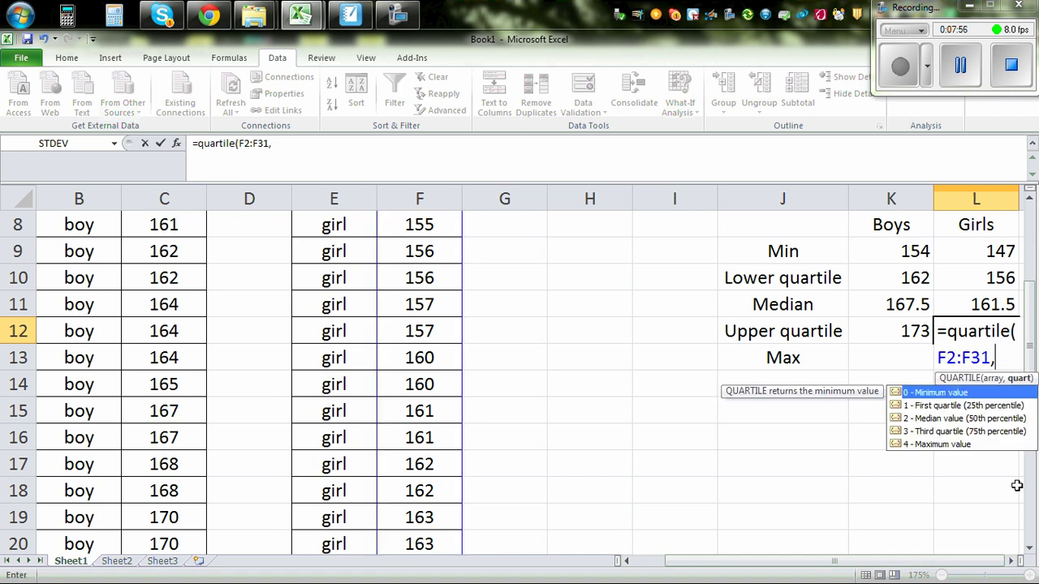
type("3)")
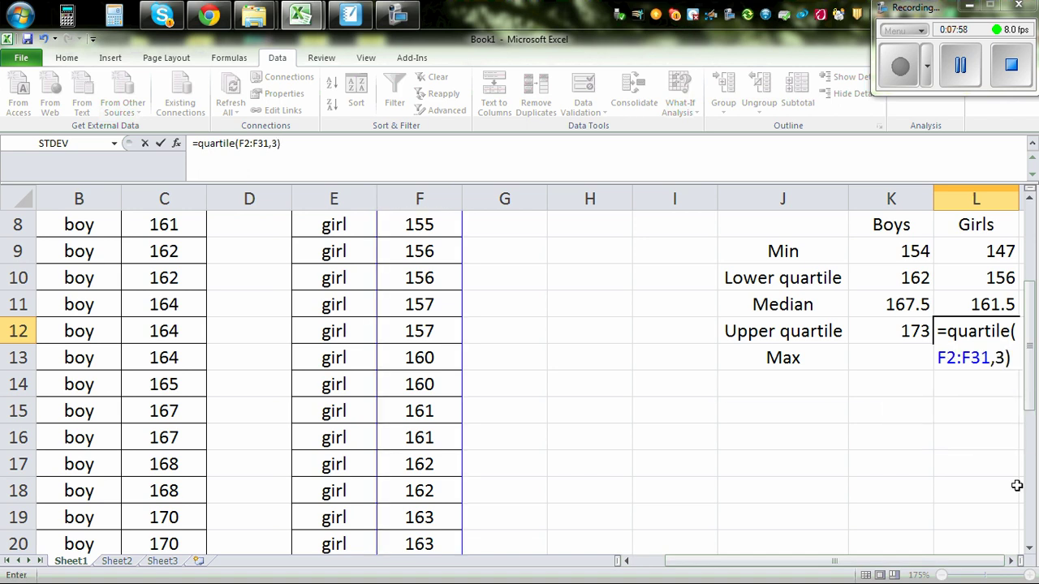
key("Return")
scroll(803, 487, "down", 1)
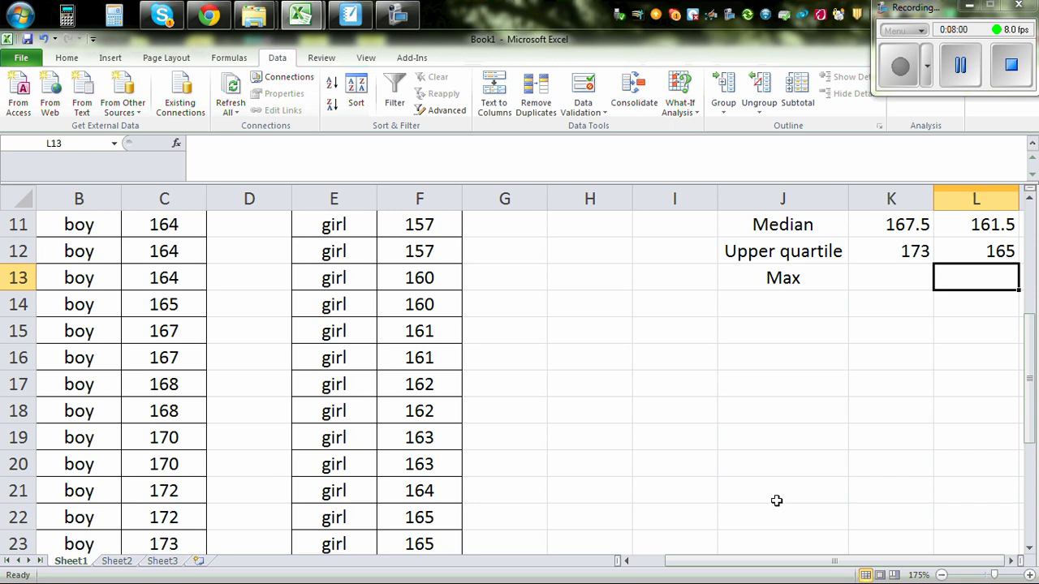
Enter =MAX(C2:C31) in K13 so the boys' maximum height shows 181
left_click(899, 285)
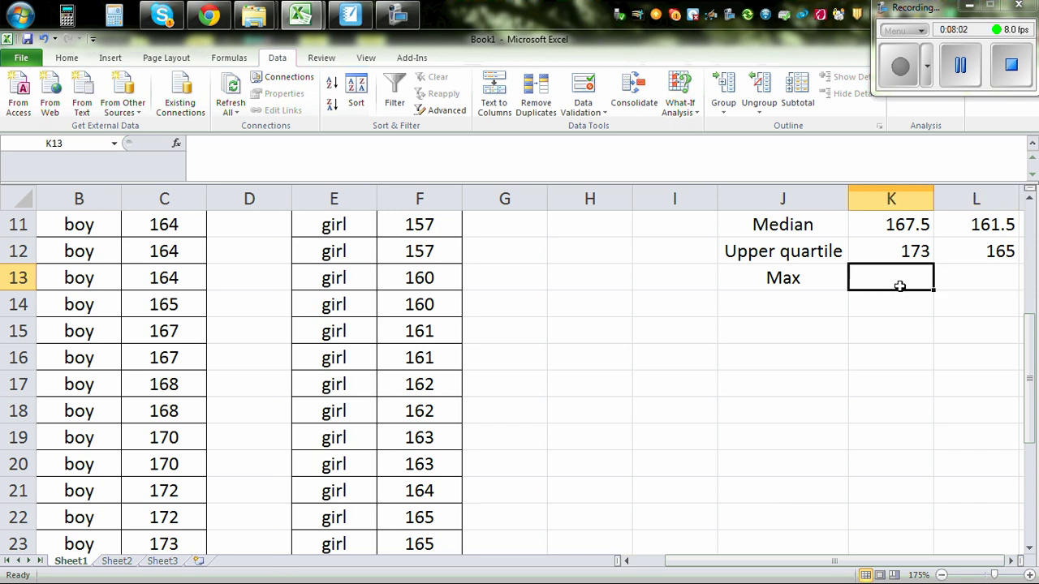
type("=ma")
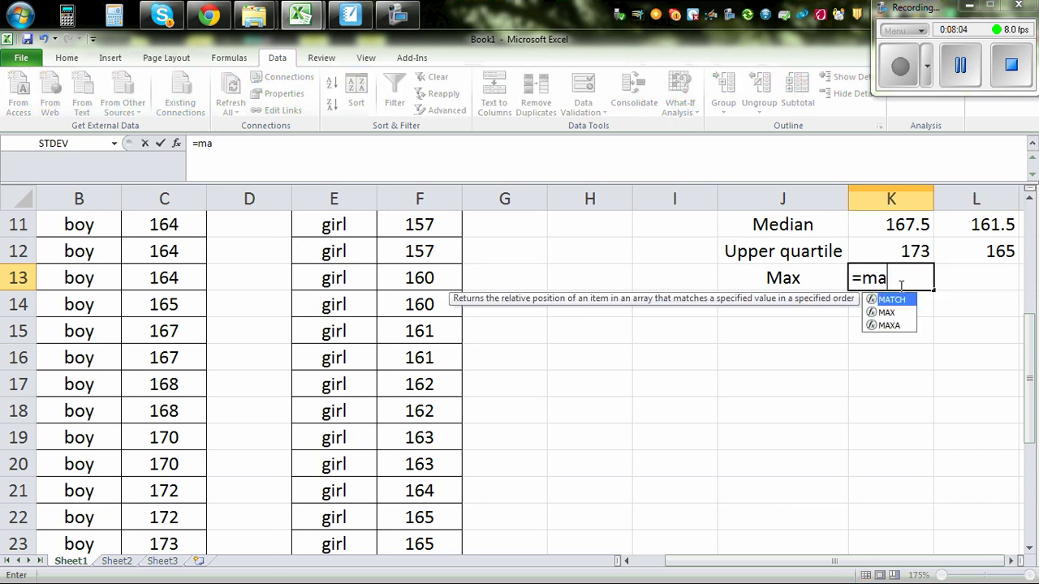
type("x(")
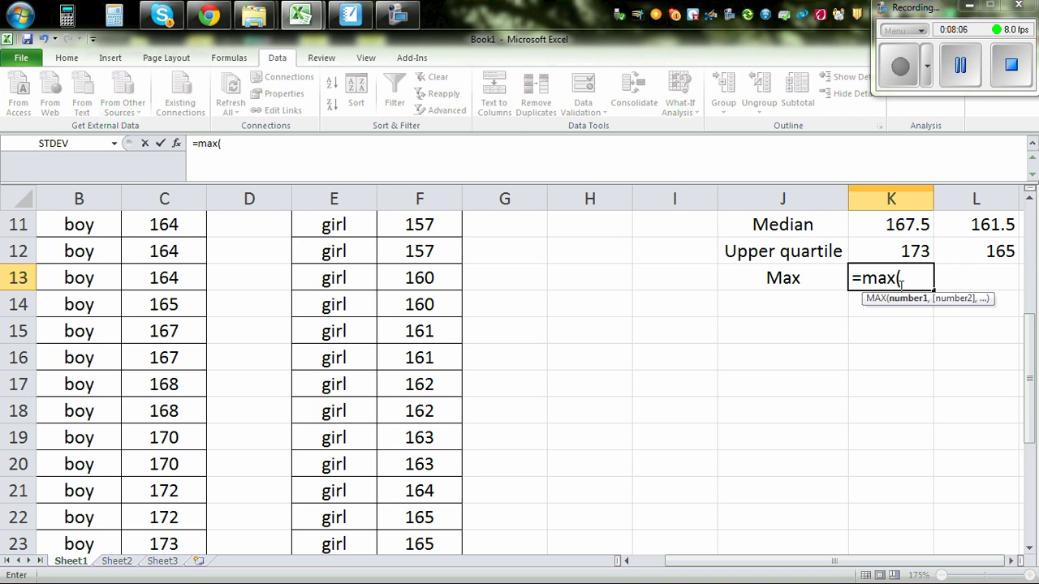
scroll(899, 286, "up", 3)
left_click_drag(172, 251, 195, 497)
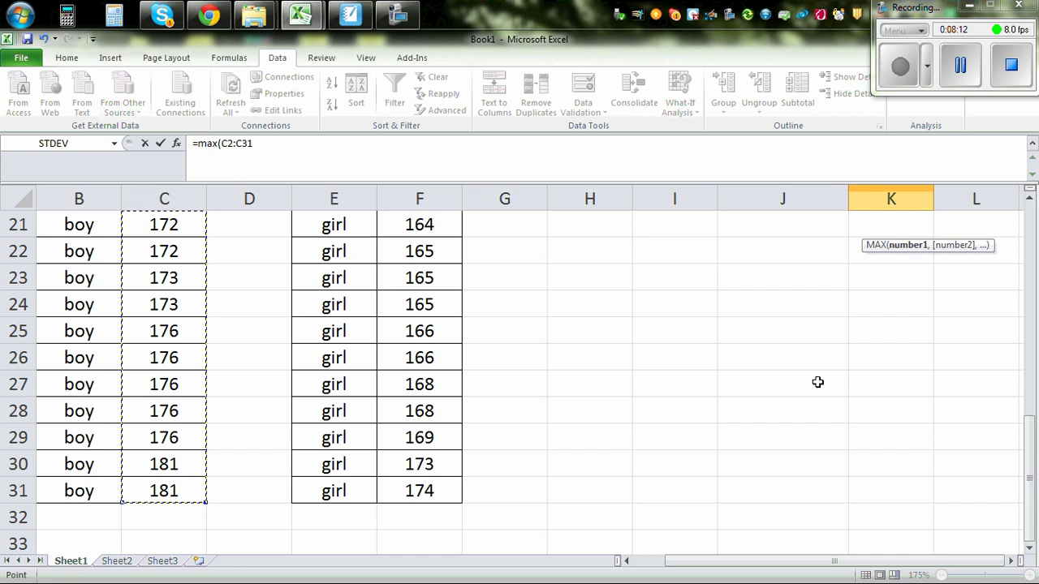
scroll(818, 383, "up", 4)
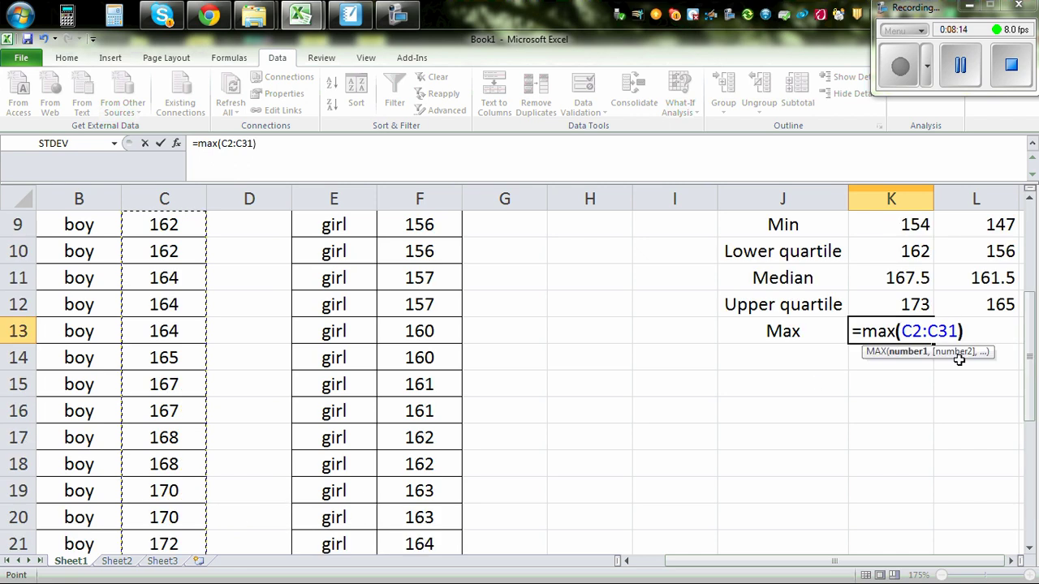
type(")")
key("Return")
scroll(726, 445, "down", 6)
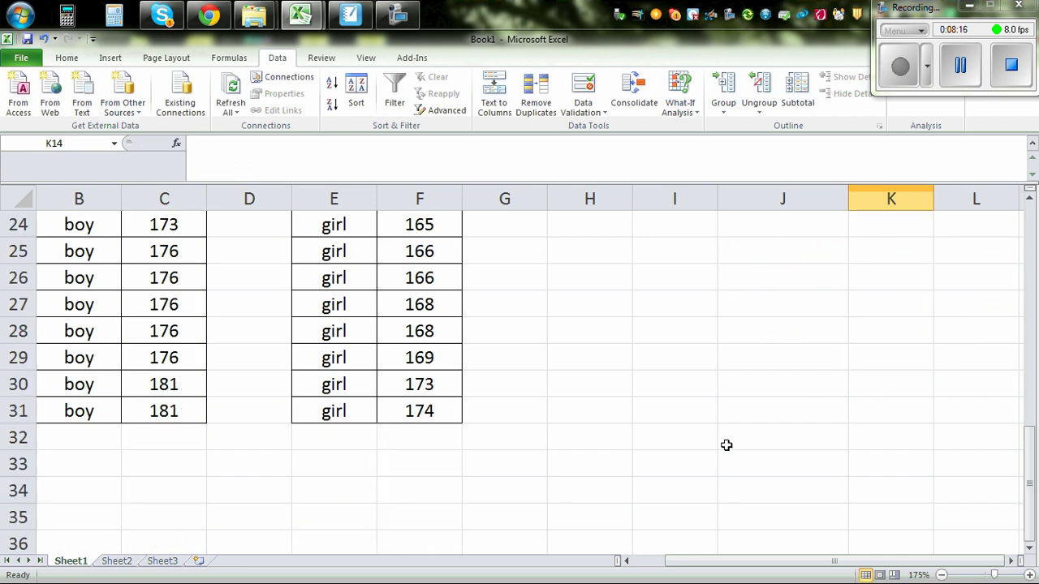
scroll(566, 419, "up", 1)
scroll(566, 419, "up", 7)
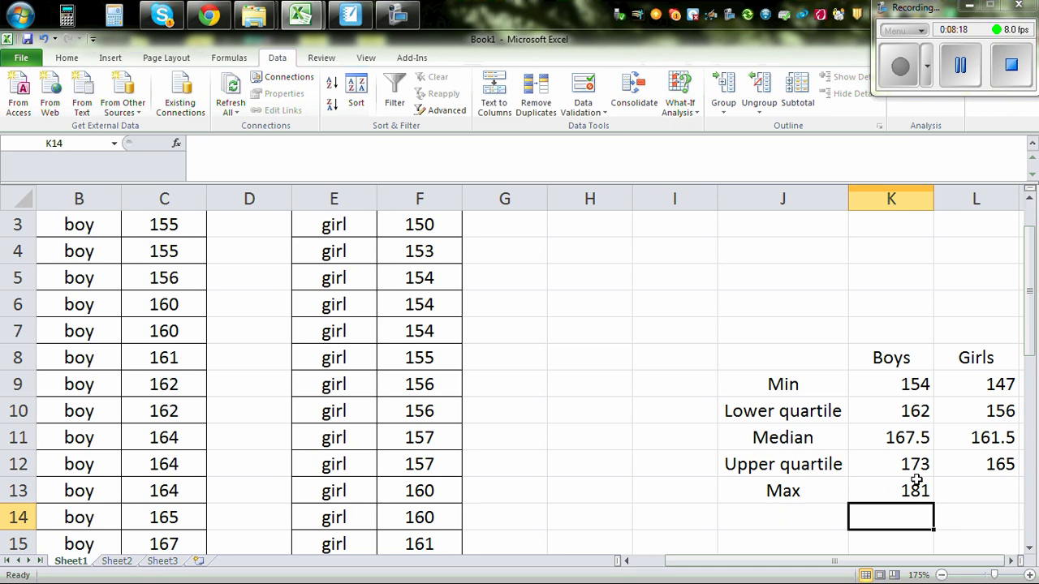
scroll(928, 501, "down", 6)
scroll(983, 471, "up", 5)
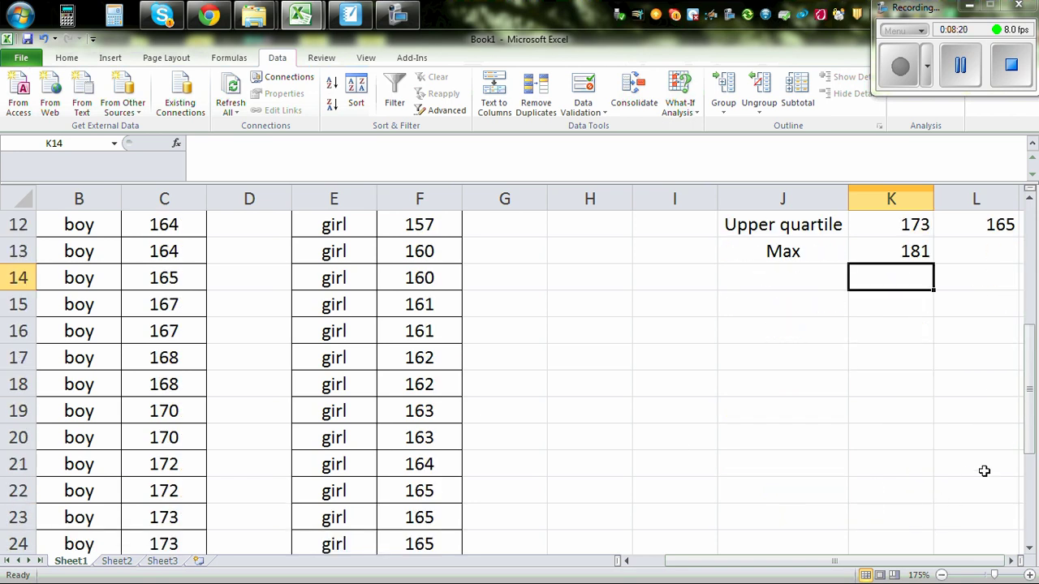
Enter =MAX(F2:F31) in L13 so the girls' maximum height shows 174
left_click(970, 414)
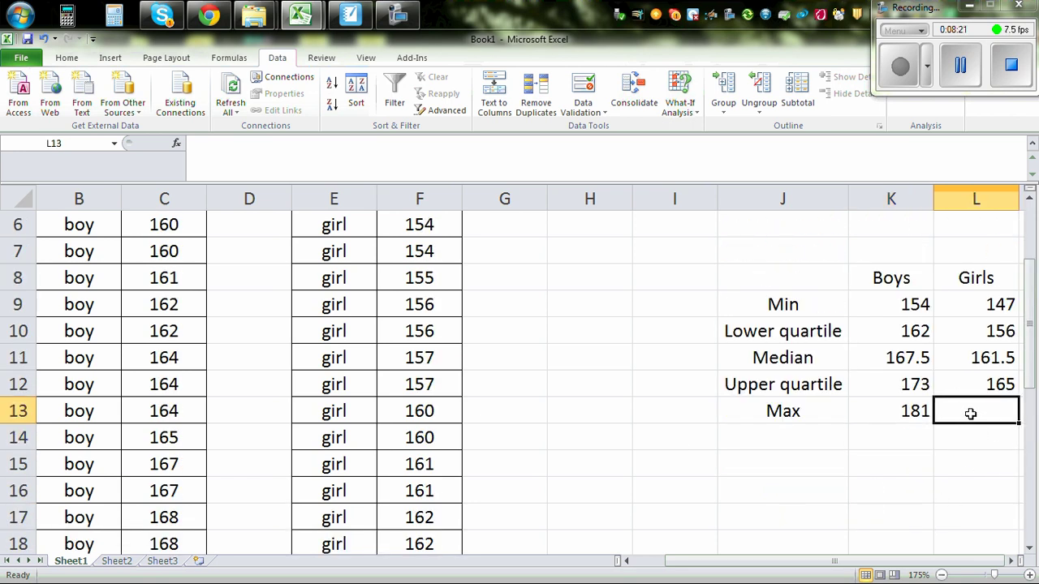
type("=max(")
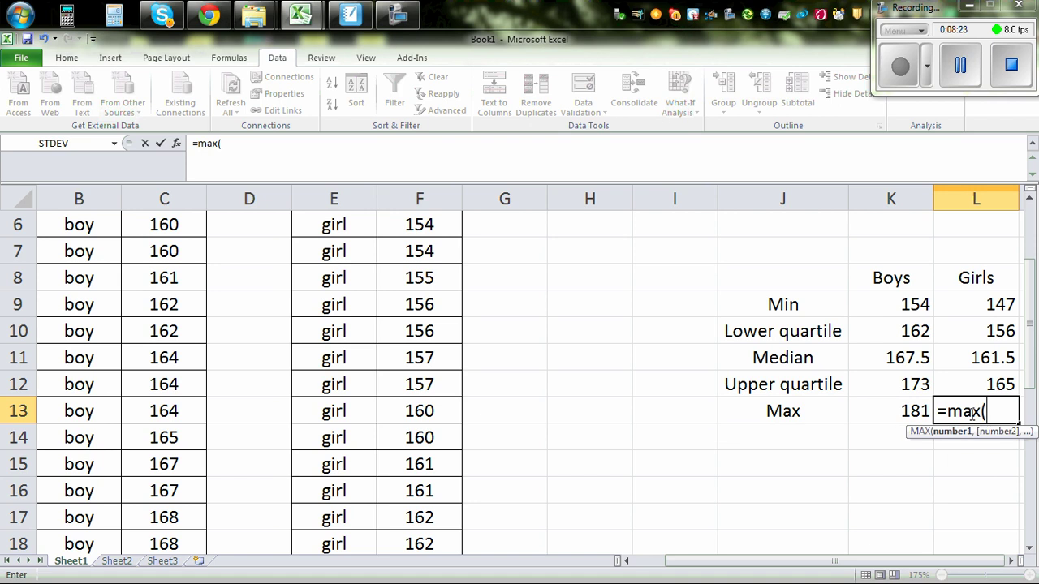
scroll(584, 329, "up", 2)
left_click_drag(418, 248, 443, 491)
scroll(442, 487, "up", 4)
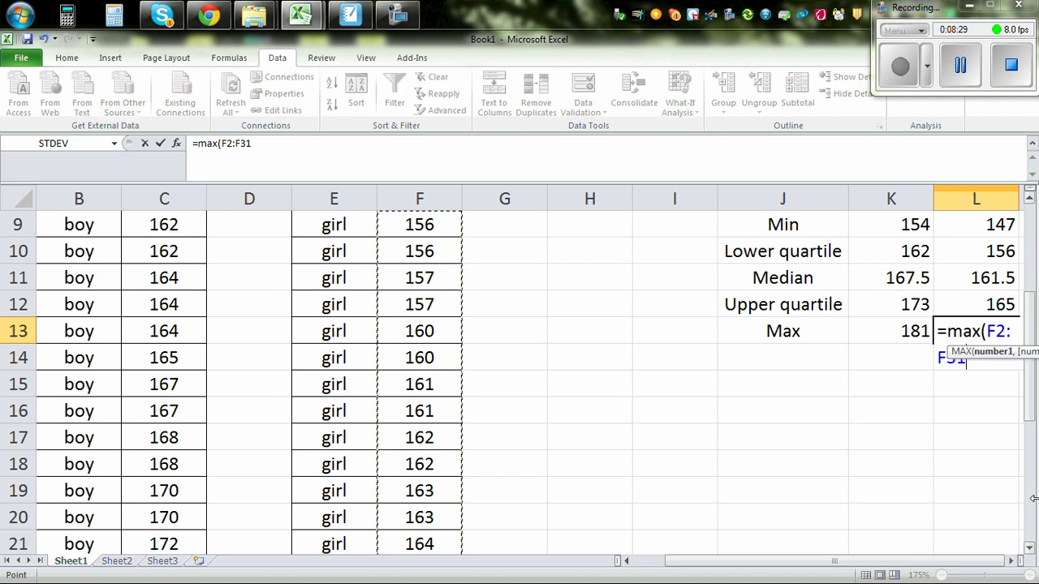
type(")")
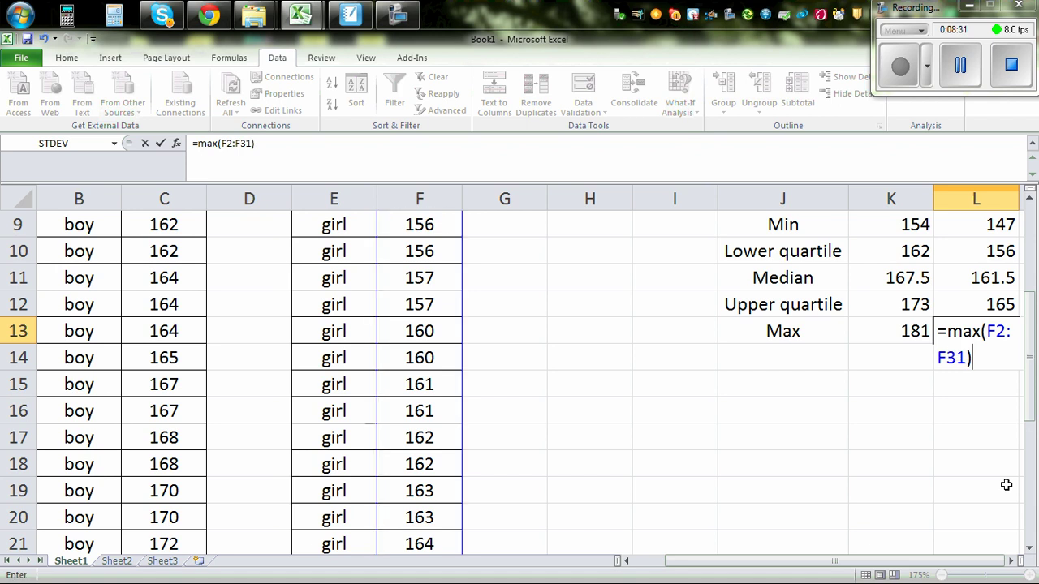
key("Return")
scroll(1015, 459, "up", 3)
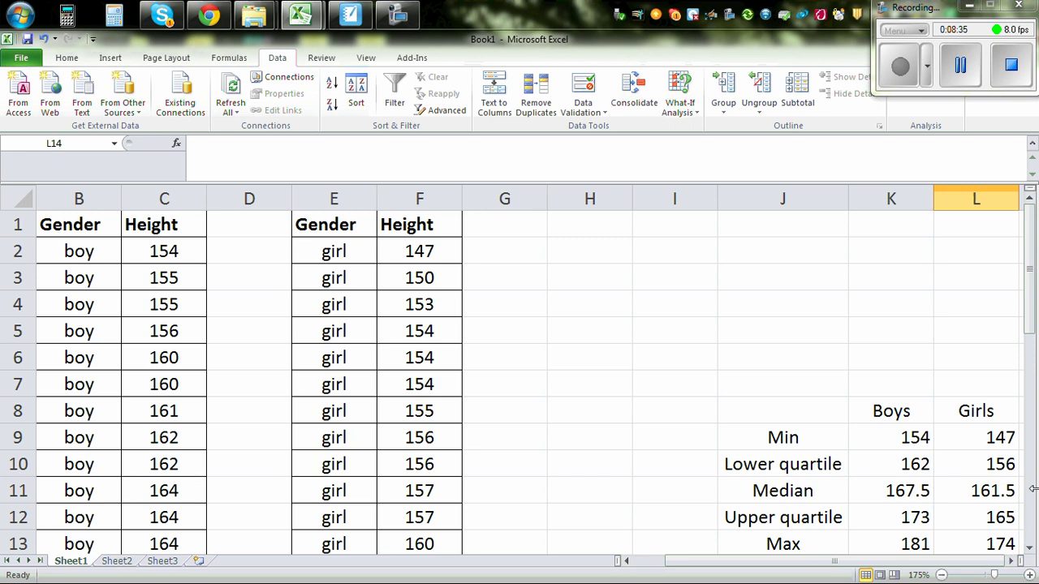
left_click_drag(1034, 289, 1034, 307)
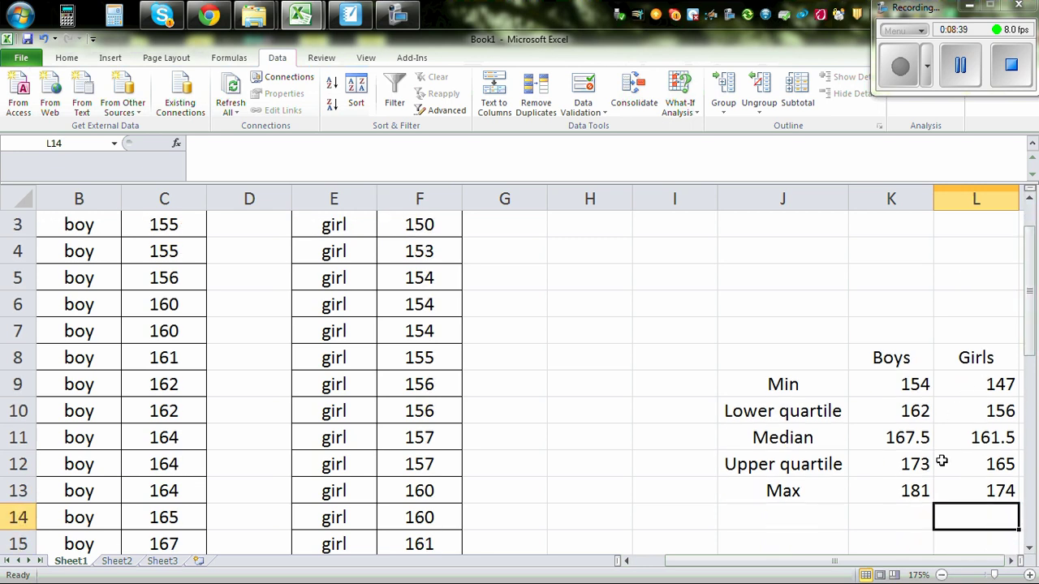